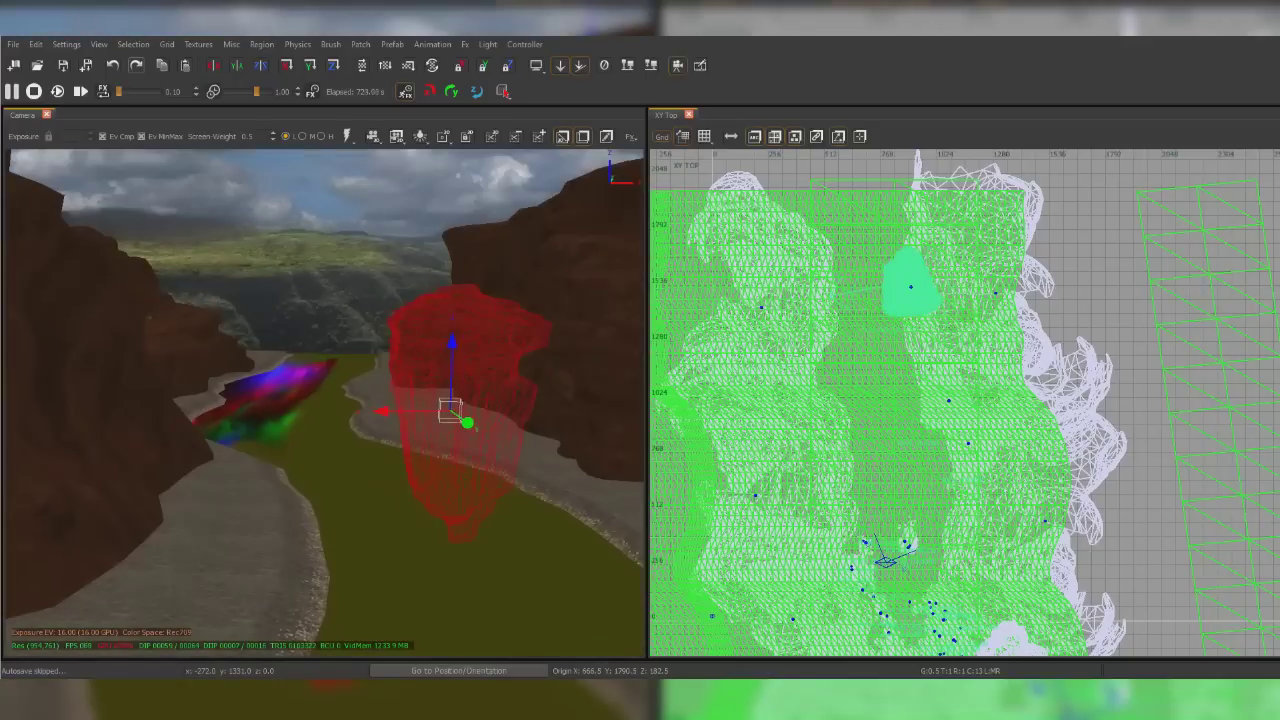
Adjust the rock formation beside the canyon river and move the river stone cluster to the bank below the white cliff
{"action": "left_click_drag", "start_coordinate": [490, 420], "coordinate": [493, 418]}
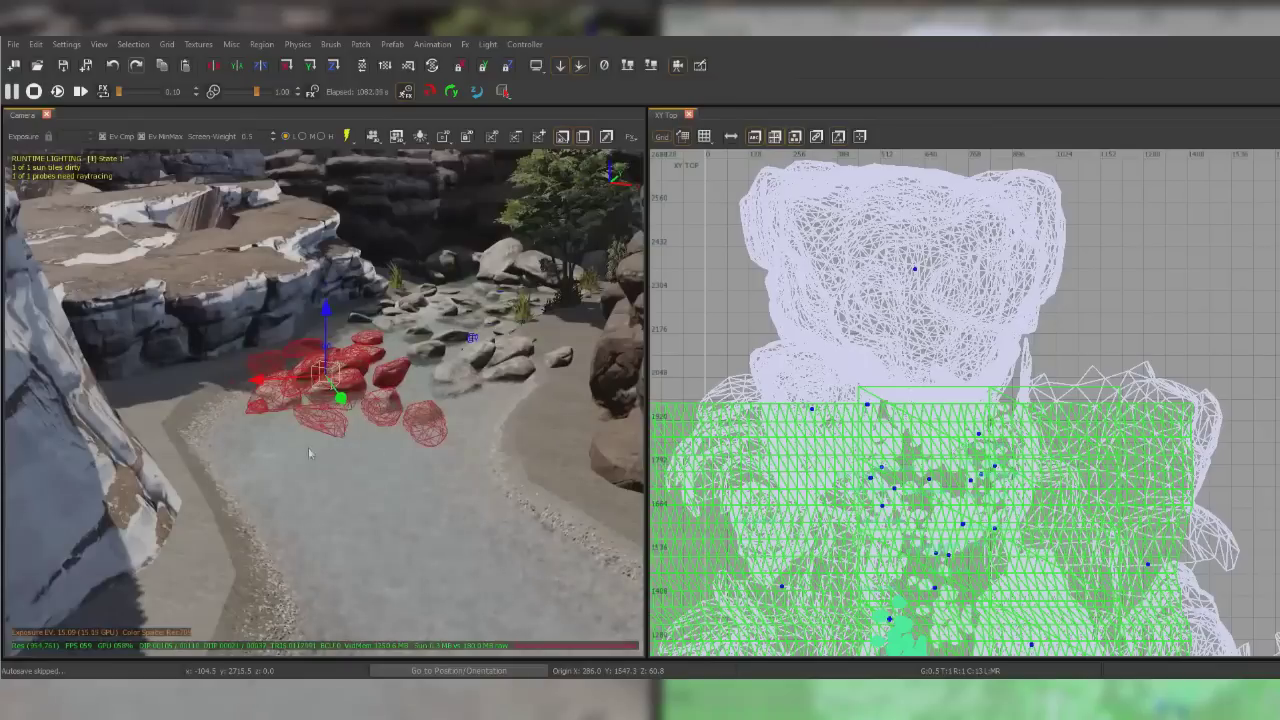
{"action": "left_click_drag", "start_coordinate": [325, 376], "coordinate": [236, 410]}
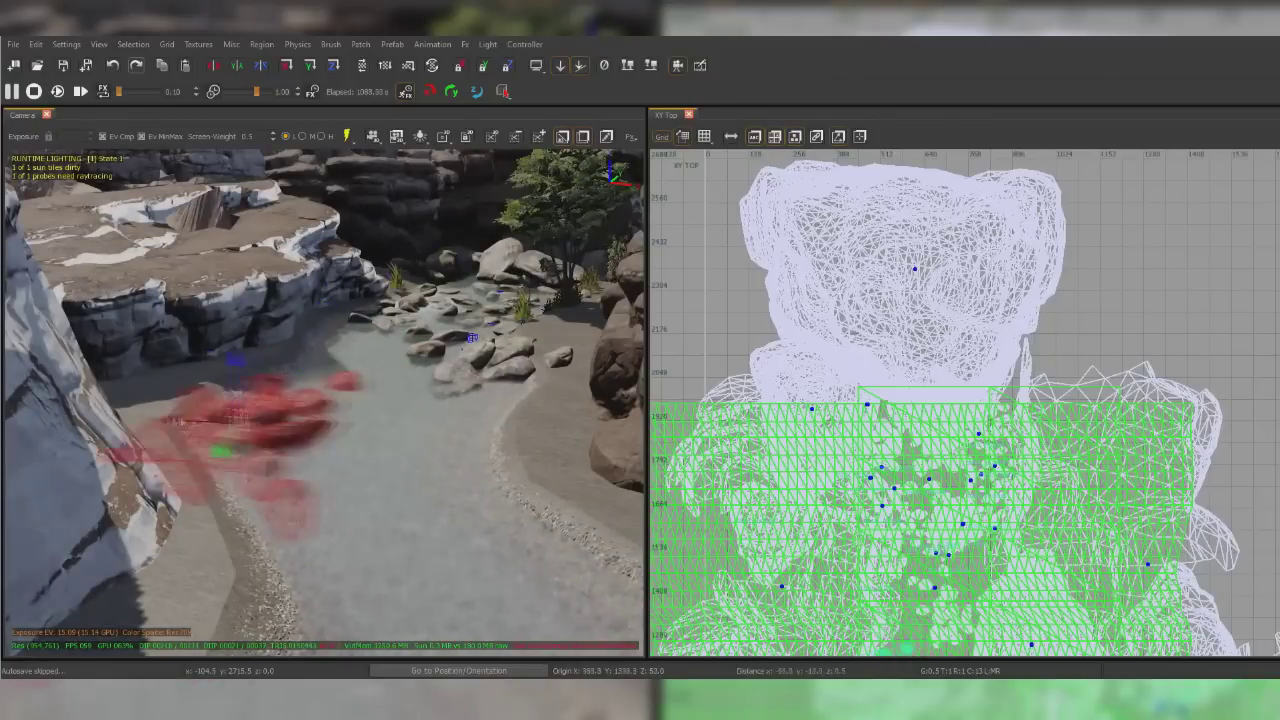
{"action": "left_click_drag", "start_coordinate": [219, 340], "coordinate": [219, 349]}
{"action": "key", "text": "r"}
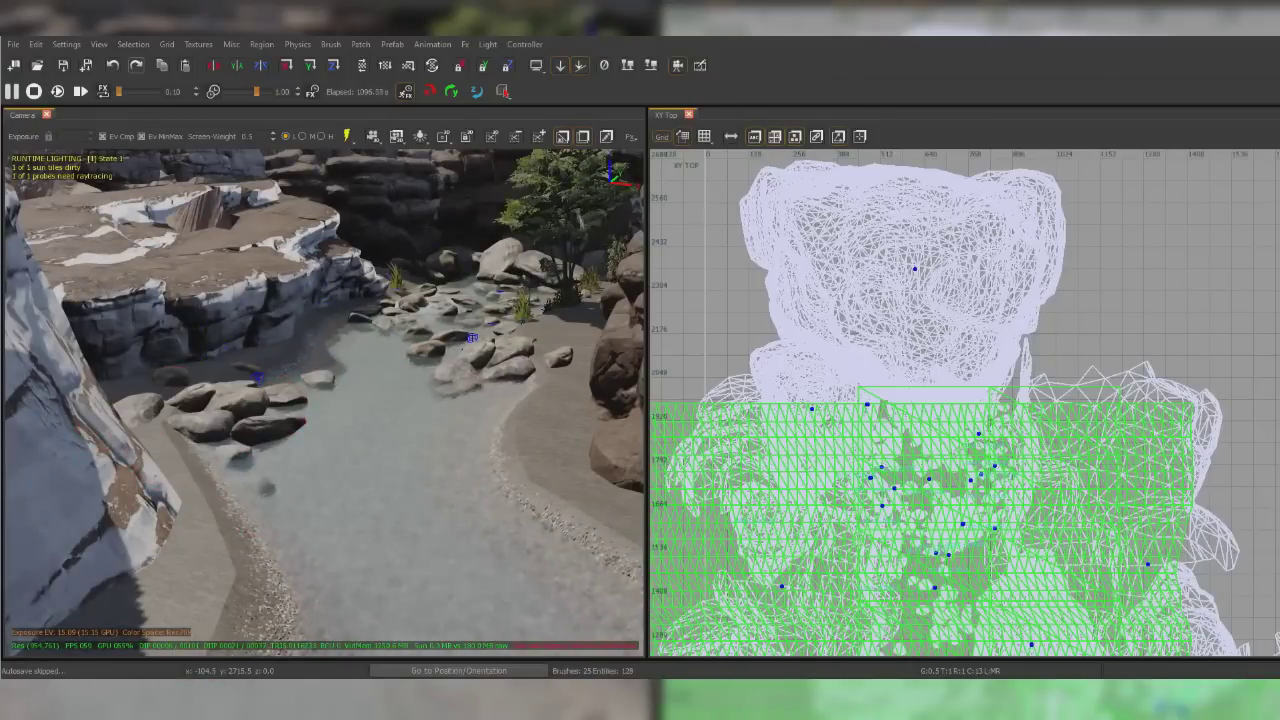
Place a tree from the far bank beside the stone cluster on the opposite bank of the pool
{"action": "mouse_move", "coordinate": [566, 214]}
{"action": "left_mouse_down"}
{"action": "mouse_move", "coordinate": [165, 314]}
{"action": "mouse_move", "coordinate": [183, 328]}
{"action": "left_mouse_up"}
{"action": "key", "text": "Escape"}
{"action": "right_click_drag", "start_coordinate": [295, 425], "coordinate": [320, 440]}
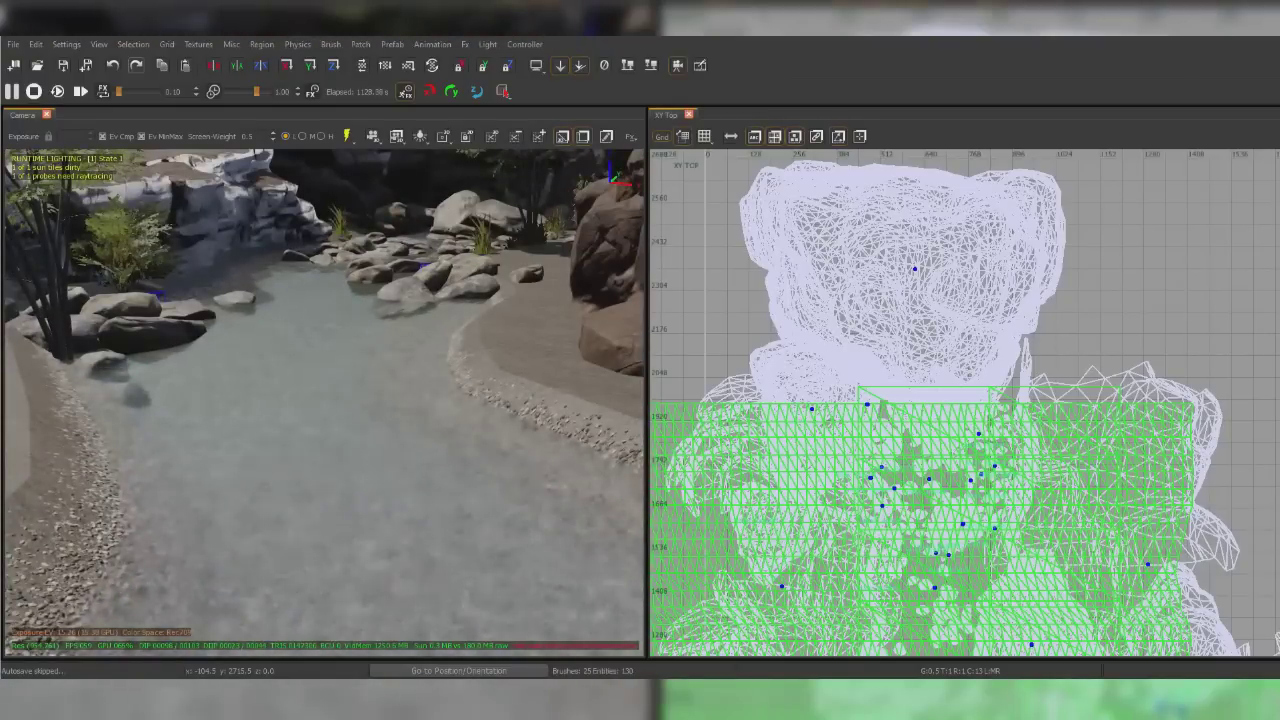
Spread grass patches over the bank between the stream rocks and the large brown boulder
{"action": "left_click_drag", "start_coordinate": [547, 226], "coordinate": [548, 240]}
{"action": "mouse_move", "coordinate": [521, 400]}
{"action": "right_mouse_down"}
{"action": "mouse_move", "coordinate": [540, 420]}
{"action": "mouse_move", "coordinate": [521, 413]}
{"action": "right_mouse_up"}
{"action": "left_click_drag", "start_coordinate": [521, 413], "coordinate": [370, 228]}
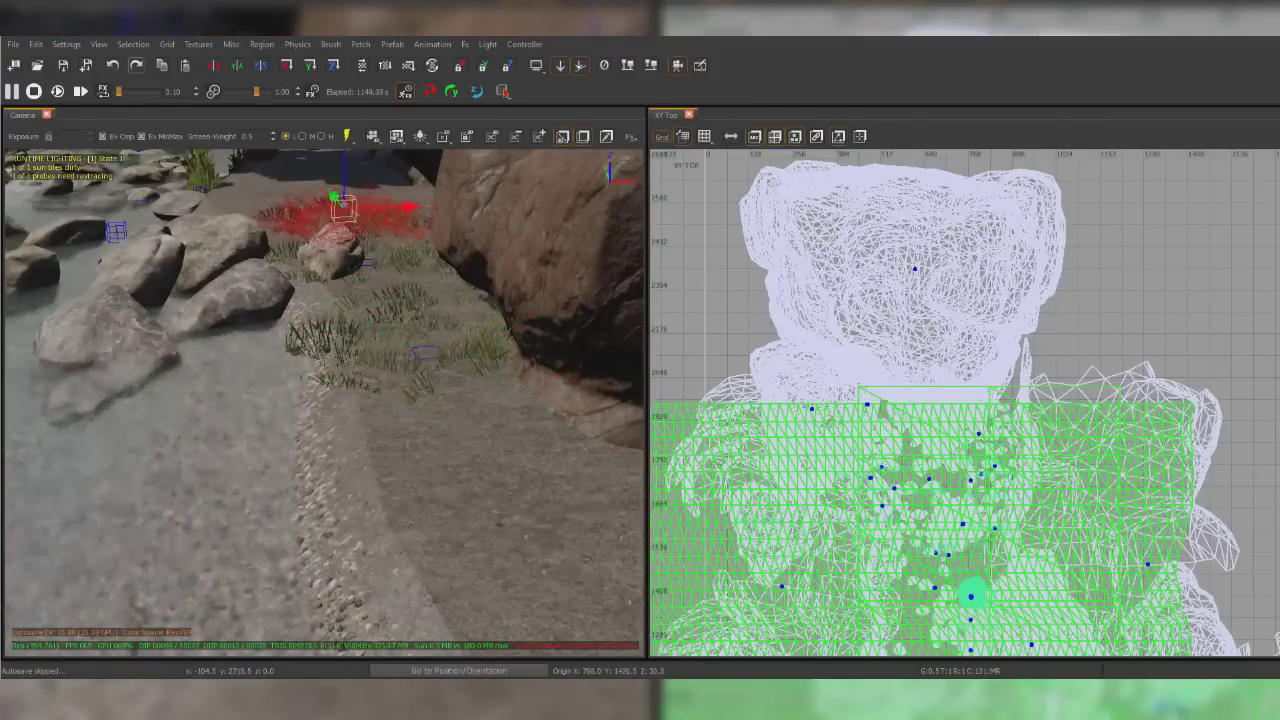
{"action": "key", "text": "f"}
{"action": "left_click_drag", "start_coordinate": [235, 341], "coordinate": [154, 243]}
{"action": "right_click_drag", "start_coordinate": [154, 243], "coordinate": [120, 215]}
{"action": "left_click_drag", "start_coordinate": [499, 405], "coordinate": [450, 352]}
{"action": "key", "text": "space"}
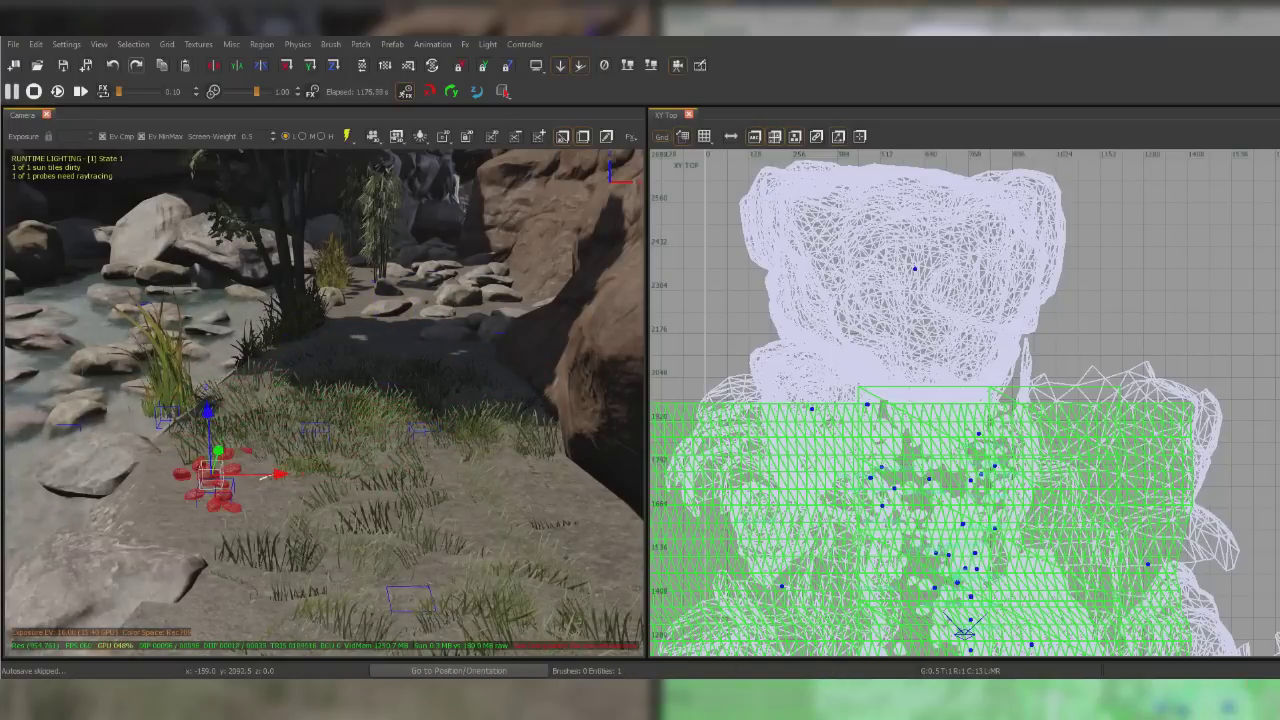
Reposition the small stone cluster on the grassy bank and place a duplicate farther upstream
{"action": "left_click_drag", "start_coordinate": [268, 432], "coordinate": [300, 470]}
{"action": "left_click_drag", "start_coordinate": [293, 412], "coordinate": [294, 400]}
{"action": "key", "text": "space"}
{"action": "left_click_drag", "start_coordinate": [294, 460], "coordinate": [397, 388]}
{"action": "key", "text": "Escape"}
Place a reed clump on the shaded gravel bank and a duplicate near the rocks farther along the shore
{"action": "mouse_move", "coordinate": [456, 370]}
{"action": "right_mouse_down"}
{"action": "mouse_move", "coordinate": [270, 380]}
{"action": "mouse_move", "coordinate": [200, 400]}
{"action": "right_mouse_up"}
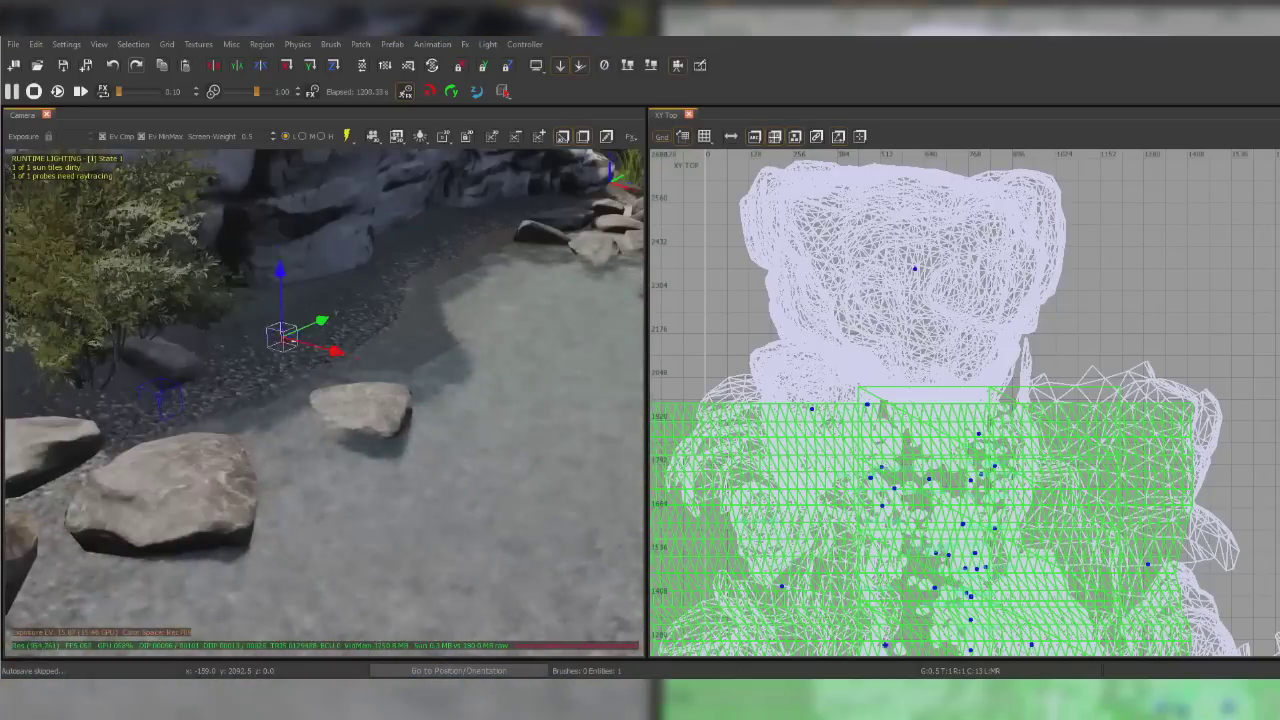
{"action": "key", "text": "Escape"}
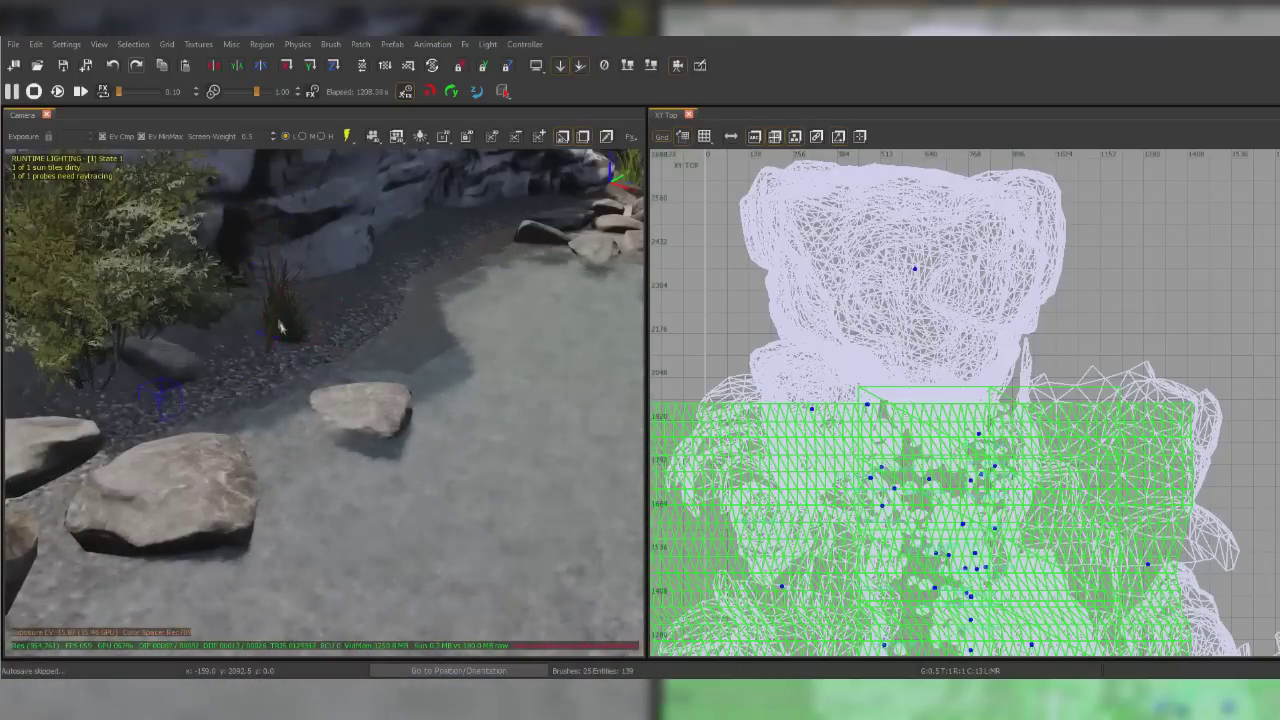
{"action": "key", "text": "space"}
{"action": "left_click_drag", "start_coordinate": [318, 285], "coordinate": [446, 223]}
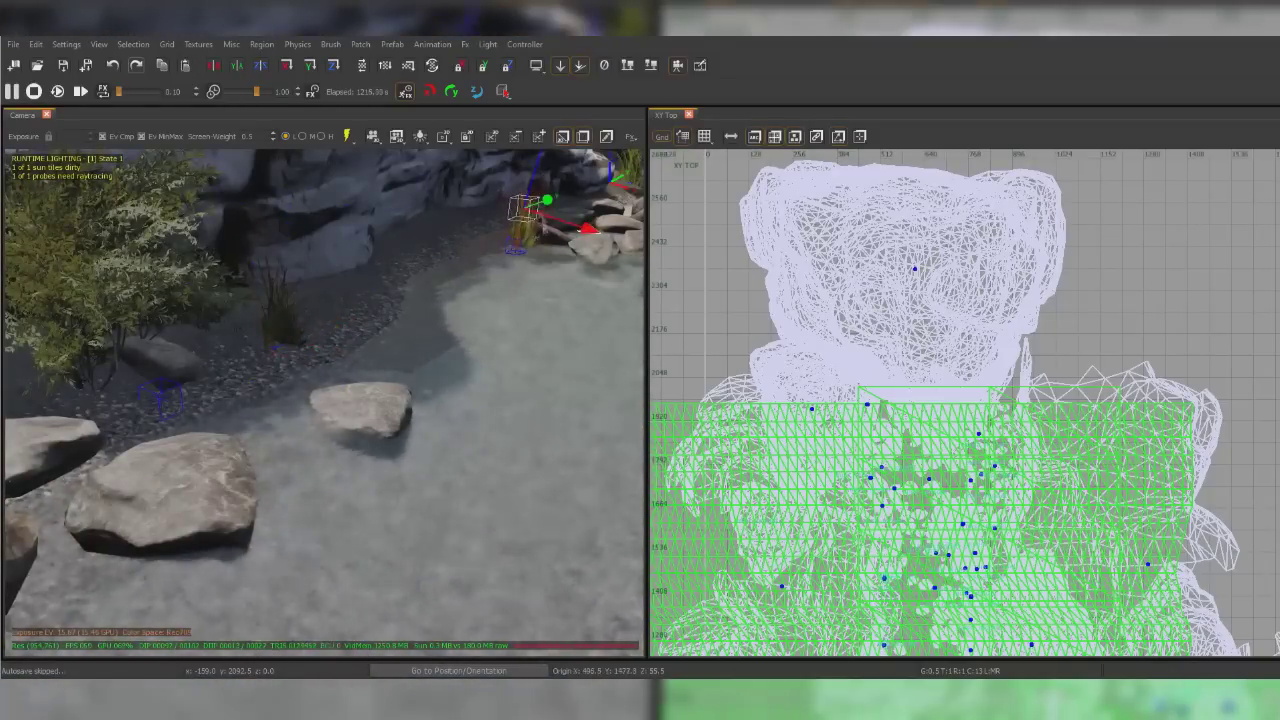
{"action": "key", "text": "Escape"}
Duplicate the gravel bank's reed clump and set the copy at the waterline beside the large rock
{"action": "left_click", "coordinate": [282, 312], "text": "shift"}
{"action": "key", "text": "space"}
{"action": "left_click_drag", "start_coordinate": [318, 285], "coordinate": [251, 440]}
{"action": "left_click_drag", "start_coordinate": [243, 343], "coordinate": [274, 299]}
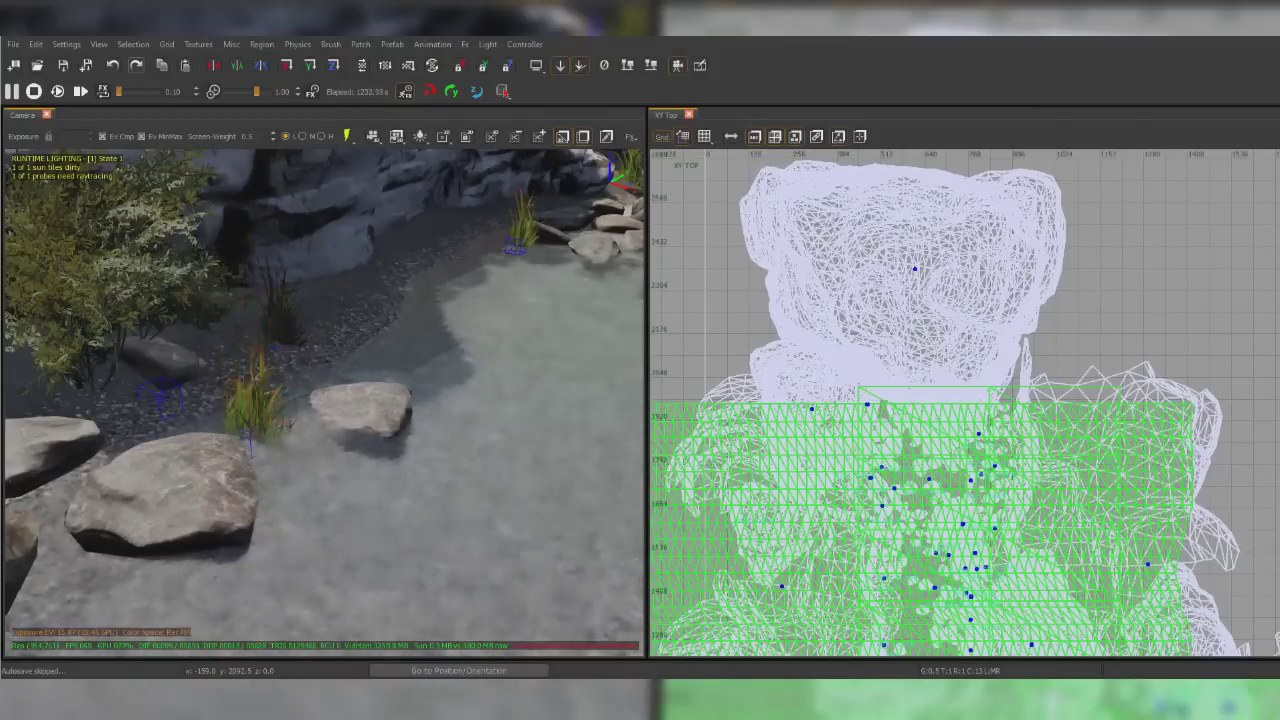
Rotate the tall grass strip to about -64 degrees around Z and fit it along the gravel shore below the cliff
{"action": "key", "text": "e"}
{"action": "scroll", "coordinate": [928, 510], "scroll_direction": "up", "scroll_amount": 11}
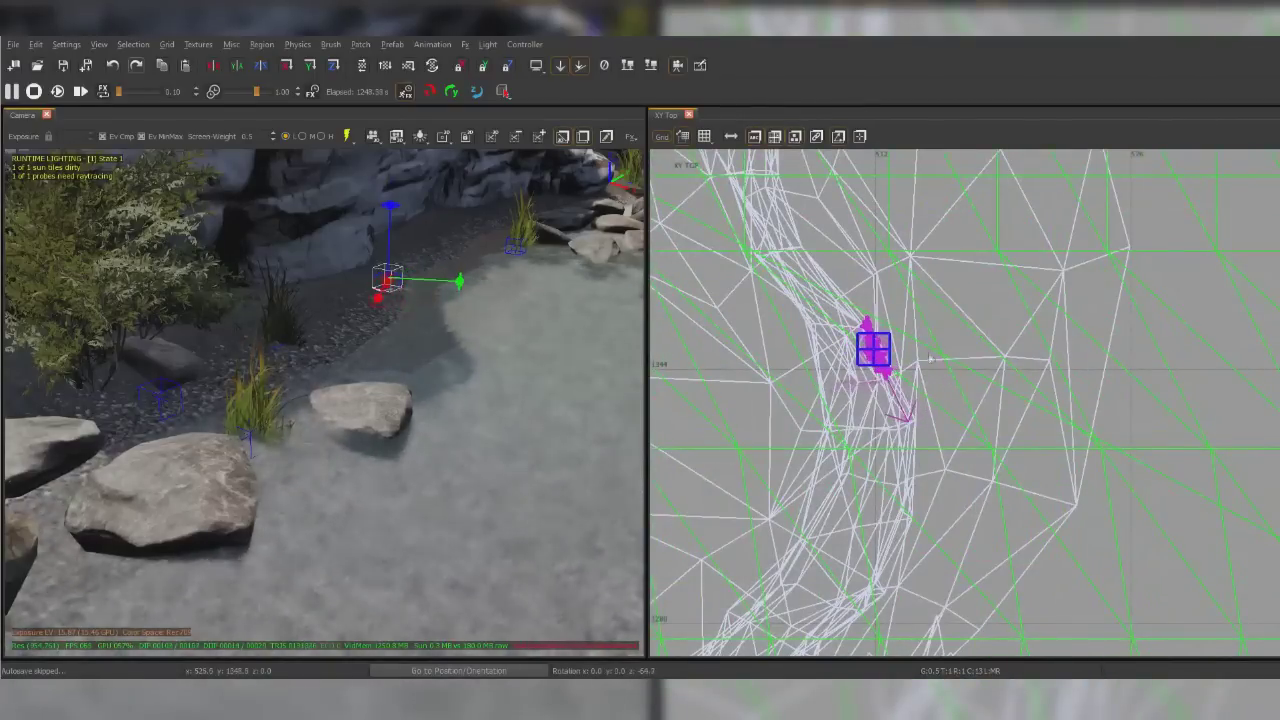
{"action": "left_click_drag", "start_coordinate": [388, 280], "coordinate": [392, 228]}
{"action": "mouse_move", "coordinate": [392, 228]}
{"action": "right_mouse_down"}
{"action": "mouse_move", "coordinate": [410, 215]}
{"action": "mouse_move", "coordinate": [400, 250]}
{"action": "right_mouse_up"}
{"action": "key", "text": "w"}
{"action": "left_click_drag", "start_coordinate": [430, 227], "coordinate": [430, 235]}
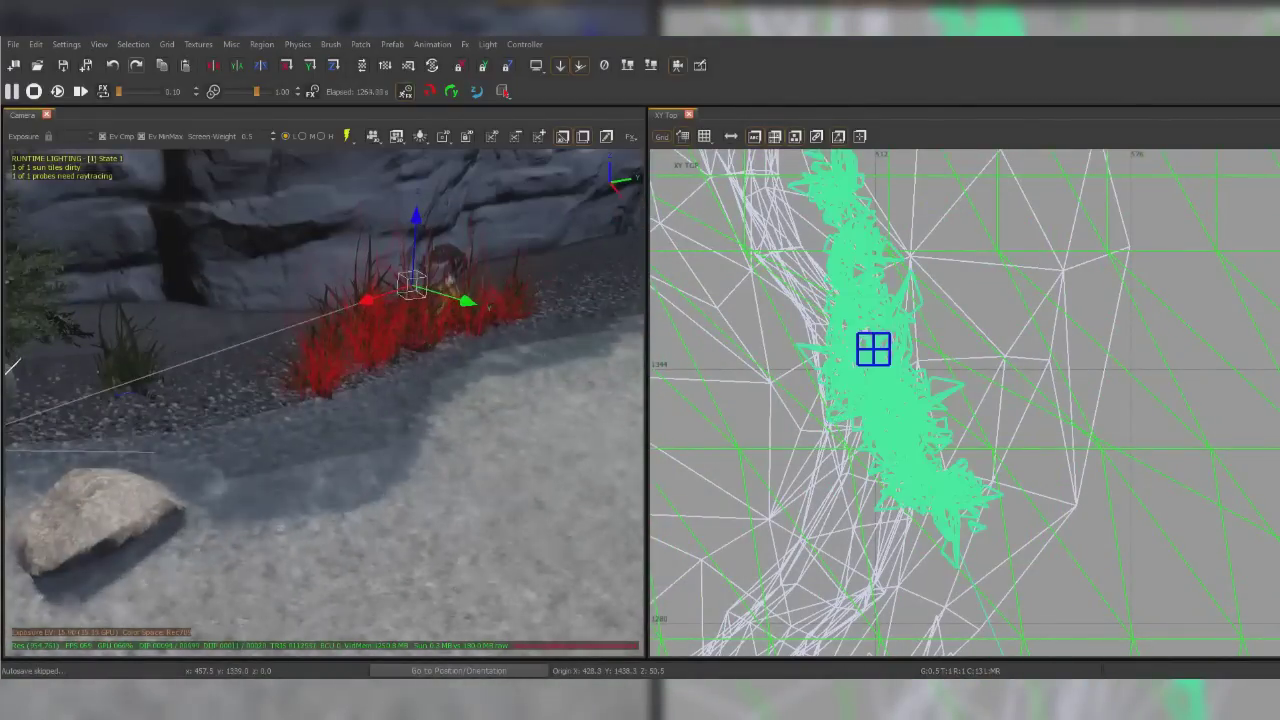
Duplicate the grass strip, rotate the copy, and lower it into place along the foot of the cliff wall
{"action": "key", "text": "space"}
{"action": "left_click_drag", "start_coordinate": [371, 292], "coordinate": [517, 249]}
{"action": "right_click_drag", "start_coordinate": [400, 290], "coordinate": [440, 260]}
{"action": "key", "text": "e"}
{"action": "left_click_drag", "start_coordinate": [413, 262], "coordinate": [395, 284]}
{"action": "key", "text": "w"}
{"action": "left_click_drag", "start_coordinate": [462, 346], "coordinate": [514, 329]}
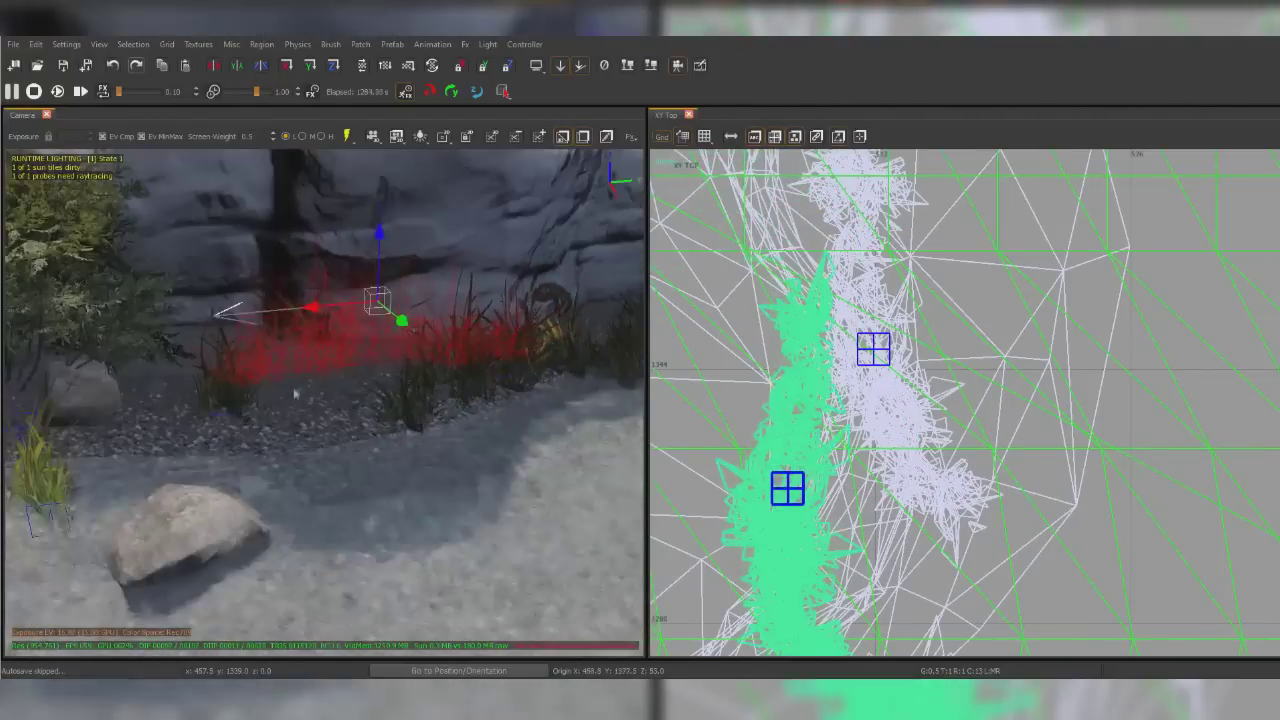
{"action": "left_click_drag", "start_coordinate": [362, 280], "coordinate": [224, 383]}
{"action": "left_click_drag", "start_coordinate": [284, 312], "coordinate": [283, 223]}
{"action": "key", "text": "Escape"}
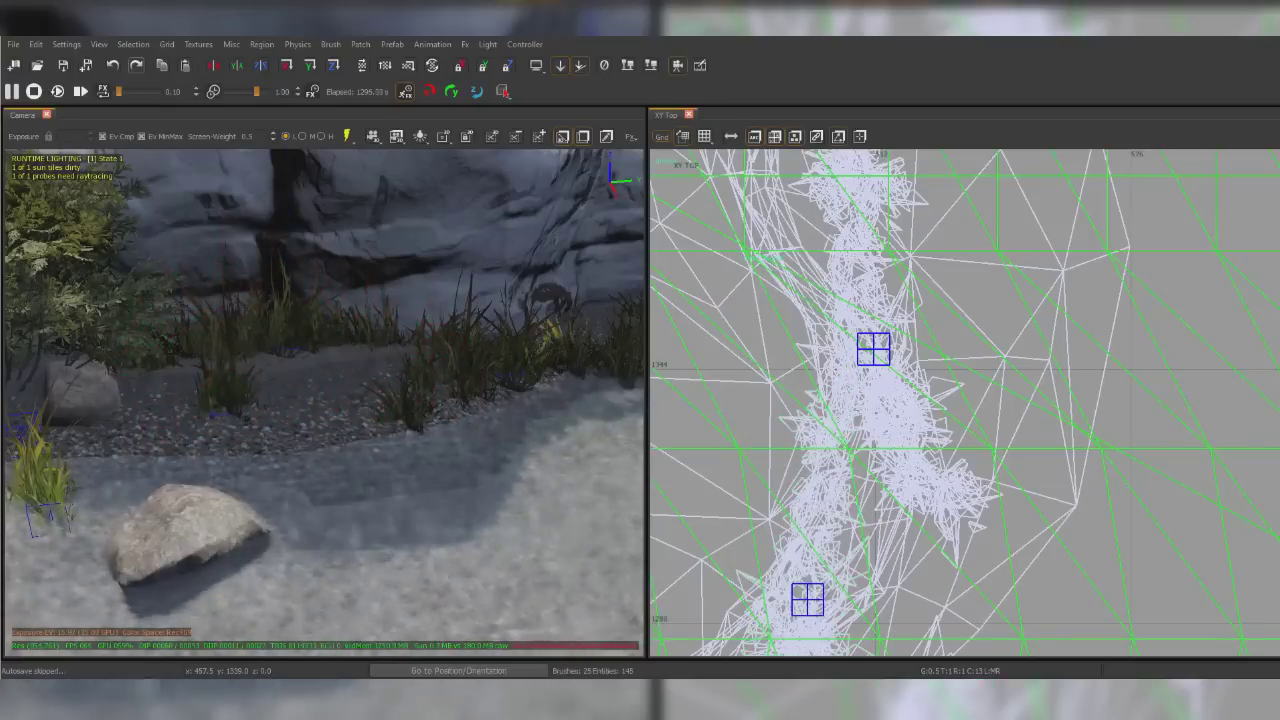
Add another grass strip and groups of river rocks along the shoreline below the cliff
{"action": "mouse_move", "coordinate": [487, 401]}
{"action": "left_mouse_down"}
{"action": "mouse_move", "coordinate": [297, 416]}
{"action": "mouse_move", "coordinate": [345, 423]}
{"action": "mouse_move", "coordinate": [305, 422]}
{"action": "mouse_move", "coordinate": [598, 393]}
{"action": "left_mouse_up"}
{"action": "right_click_drag", "start_coordinate": [520, 537], "coordinate": [389, 446]}
{"action": "mouse_move", "coordinate": [262, 432]}
{"action": "left_mouse_down", "text": "shift"}
{"action": "mouse_move", "coordinate": [499, 506]}
{"action": "mouse_move", "coordinate": [437, 508]}
{"action": "mouse_move", "coordinate": [451, 494]}
{"action": "left_mouse_up", "text": "shift"}
{"action": "right_click_drag", "start_coordinate": [409, 440], "coordinate": [374, 466]}
{"action": "left_click_drag", "start_coordinate": [491, 400], "coordinate": [409, 479]}
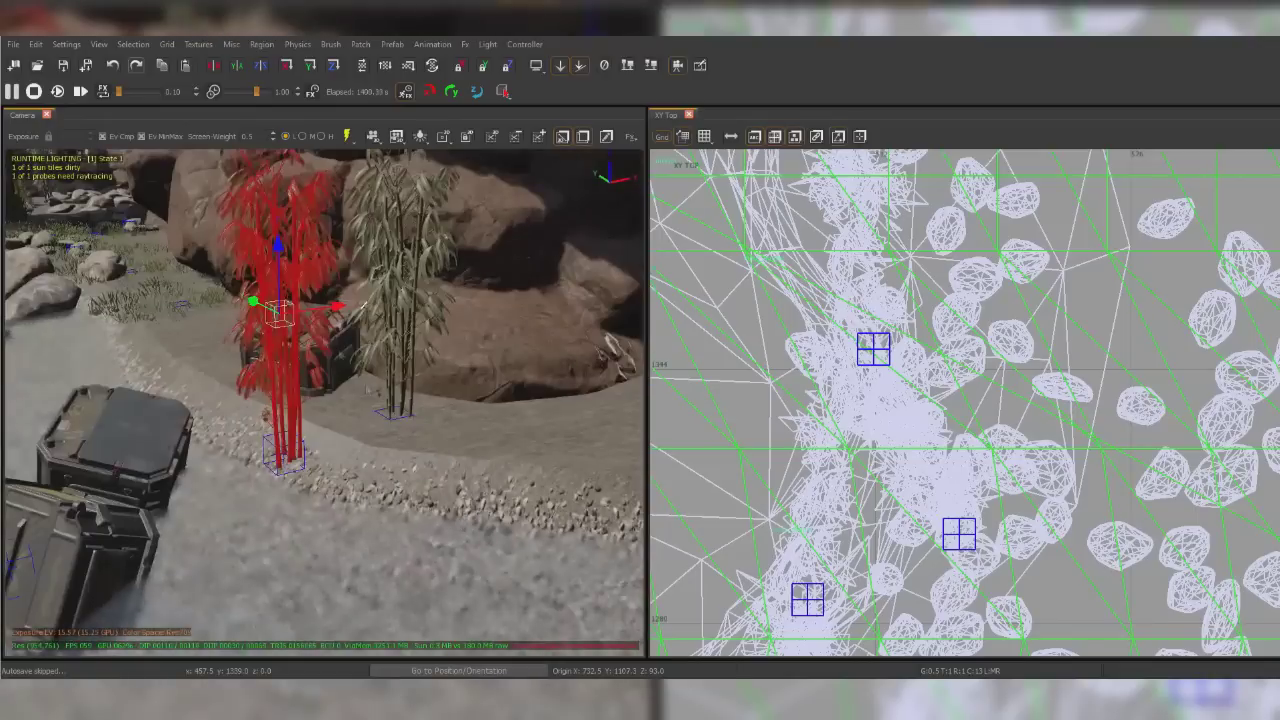
Move the front bamboo clump upstream past the crate and shift the small stone cluster to the water's edge
{"action": "left_click_drag", "start_coordinate": [278, 313], "coordinate": [168, 249]}
{"action": "key", "text": "Escape"}
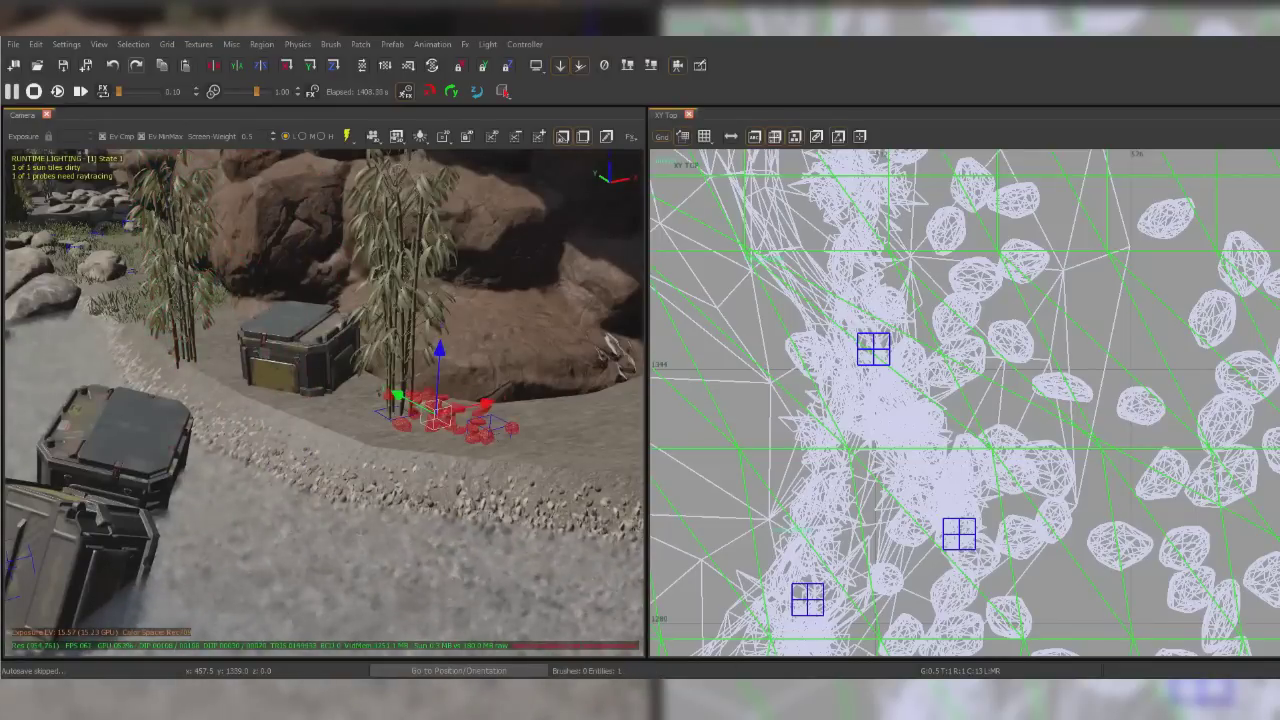
{"action": "left_click_drag", "start_coordinate": [437, 412], "coordinate": [343, 514]}
{"action": "key", "text": "Escape"}
{"action": "right_click_drag", "start_coordinate": [343, 514], "coordinate": [243, 469]}
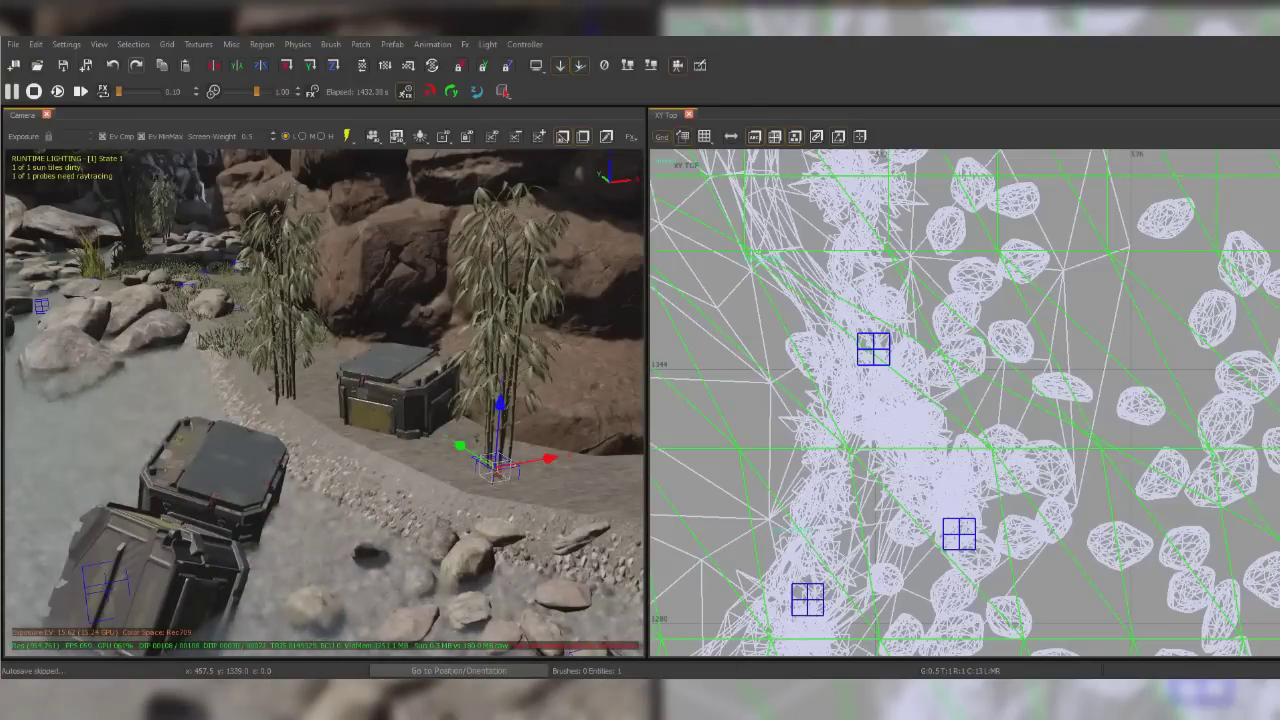
Distribute duplicated reed clumps around the bamboo and behind the crates standing in the river
{"action": "key", "text": "space"}
{"action": "left_click_drag", "start_coordinate": [496, 416], "coordinate": [178, 392]}
{"action": "right_click_drag", "start_coordinate": [295, 493], "coordinate": [335, 455]}
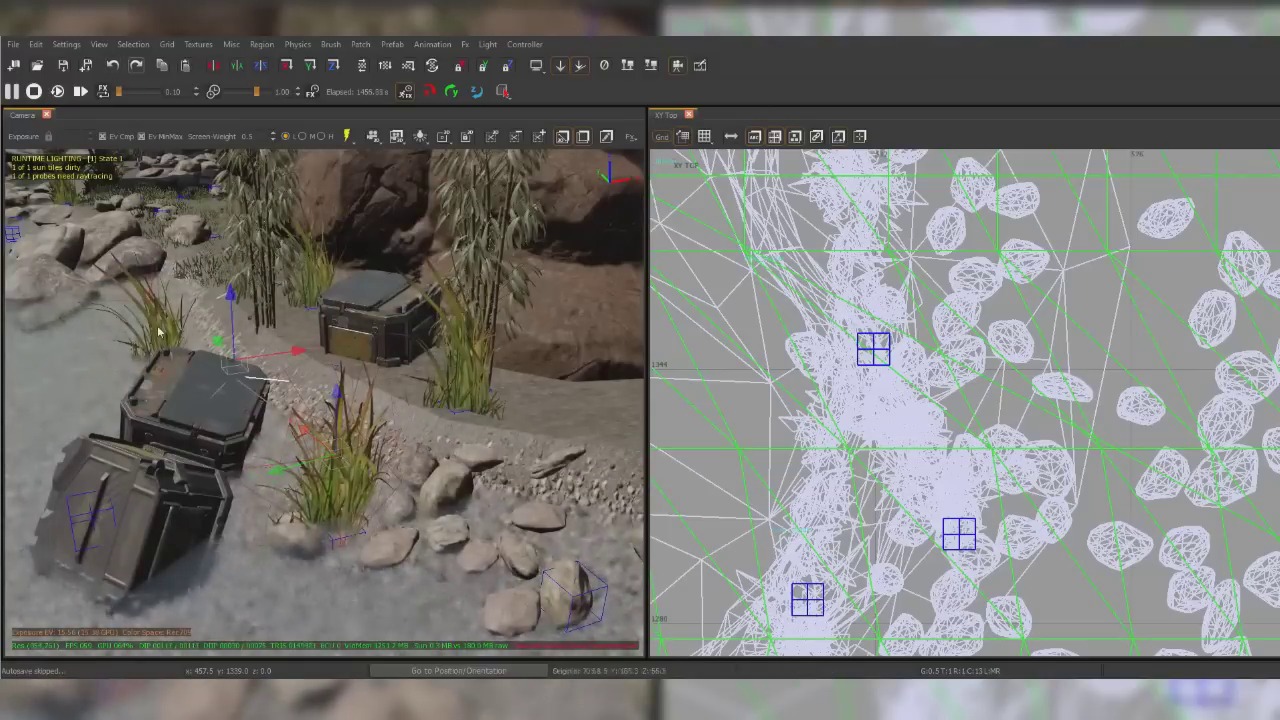
{"action": "left_click_drag", "start_coordinate": [222, 294], "coordinate": [216, 242]}
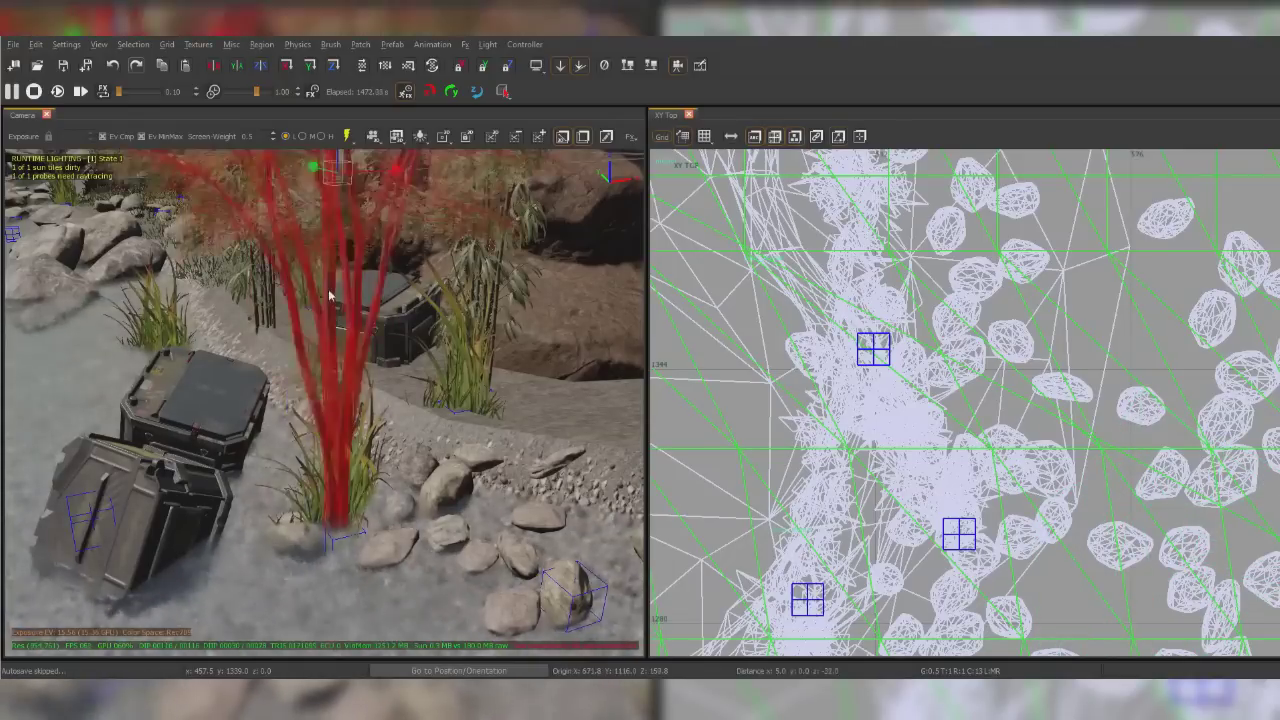
Position the tall tree on the gravel bank behind the reed clump next to the crates
{"action": "left_click_drag", "start_coordinate": [331, 294], "coordinate": [313, 348]}
{"action": "mouse_move", "coordinate": [313, 250]}
{"action": "left_mouse_down"}
{"action": "mouse_move", "coordinate": [271, 220]}
{"action": "mouse_move", "coordinate": [378, 195]}
{"action": "mouse_move", "coordinate": [406, 171]}
{"action": "mouse_move", "coordinate": [318, 228]}
{"action": "left_mouse_up"}
{"action": "key", "text": "Escape"}
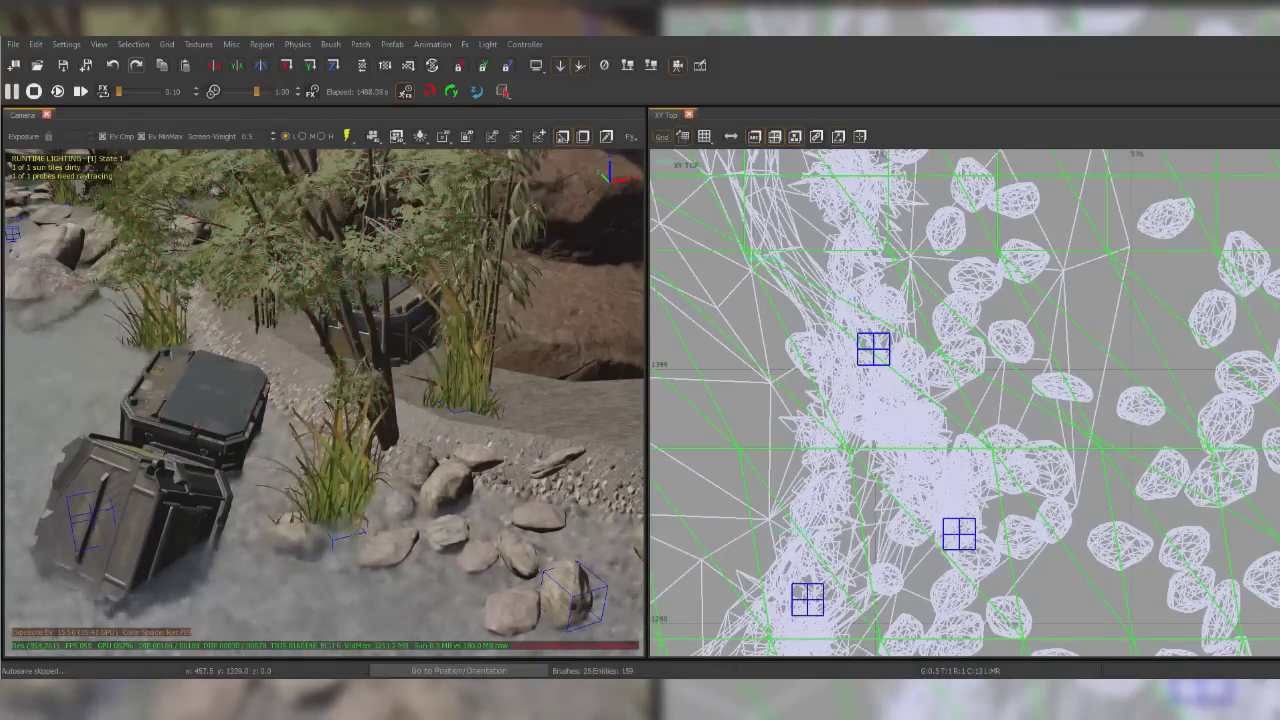
Shift the upright supply crate on the bank relative to the tilted crate by the rock wall
{"action": "right_click_drag", "start_coordinate": [403, 504], "coordinate": [357, 429]}
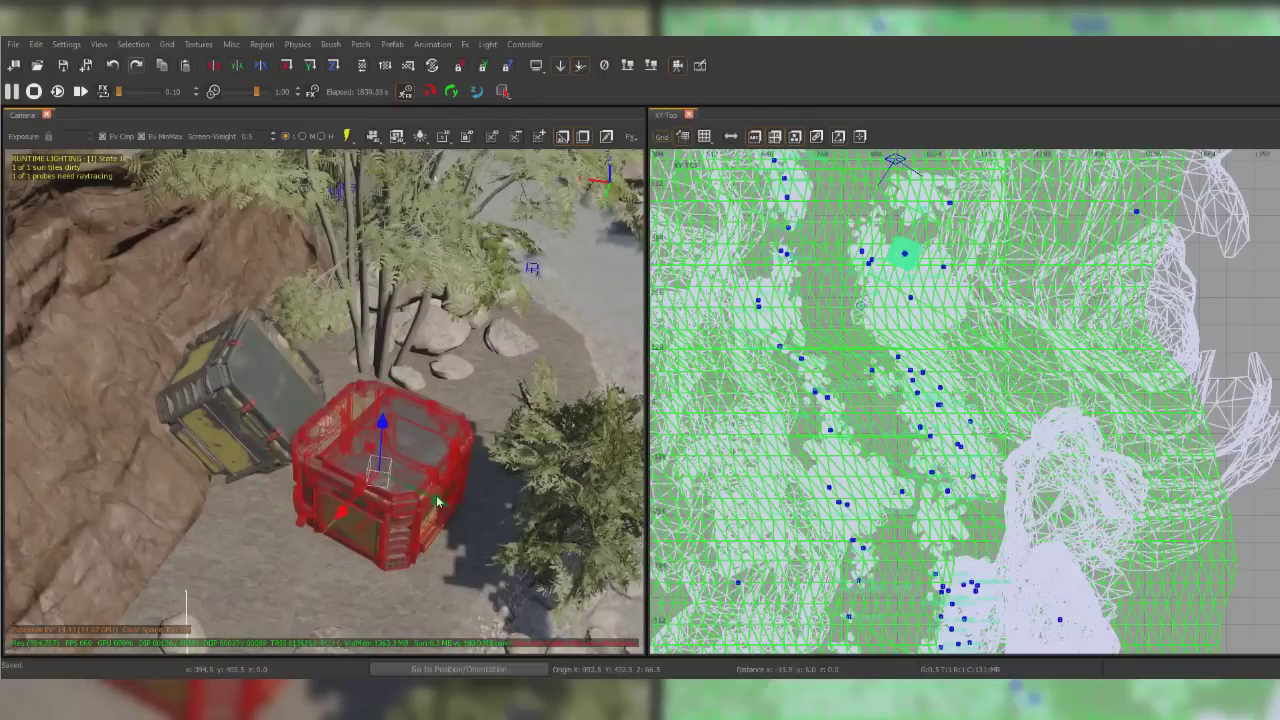
{"action": "left_click_drag", "start_coordinate": [437, 502], "coordinate": [462, 505]}
{"action": "right_click_drag", "start_coordinate": [462, 505], "coordinate": [480, 420]}
{"action": "mouse_move", "coordinate": [560, 371]}
{"action": "right_mouse_down"}
{"action": "mouse_move", "coordinate": [500, 400]}
{"action": "mouse_move", "coordinate": [420, 340]}
{"action": "right_mouse_up"}
Duplicate the upright supply crate, move the copy into the middle of the river, and rotate and sink it there
{"action": "key", "text": "space"}
{"action": "left_click_drag", "start_coordinate": [907, 254], "coordinate": [825, 221]}
{"action": "right_click_drag", "start_coordinate": [400, 340], "coordinate": [470, 330]}
{"action": "left_click_drag", "start_coordinate": [400, 325], "coordinate": [399, 376]}
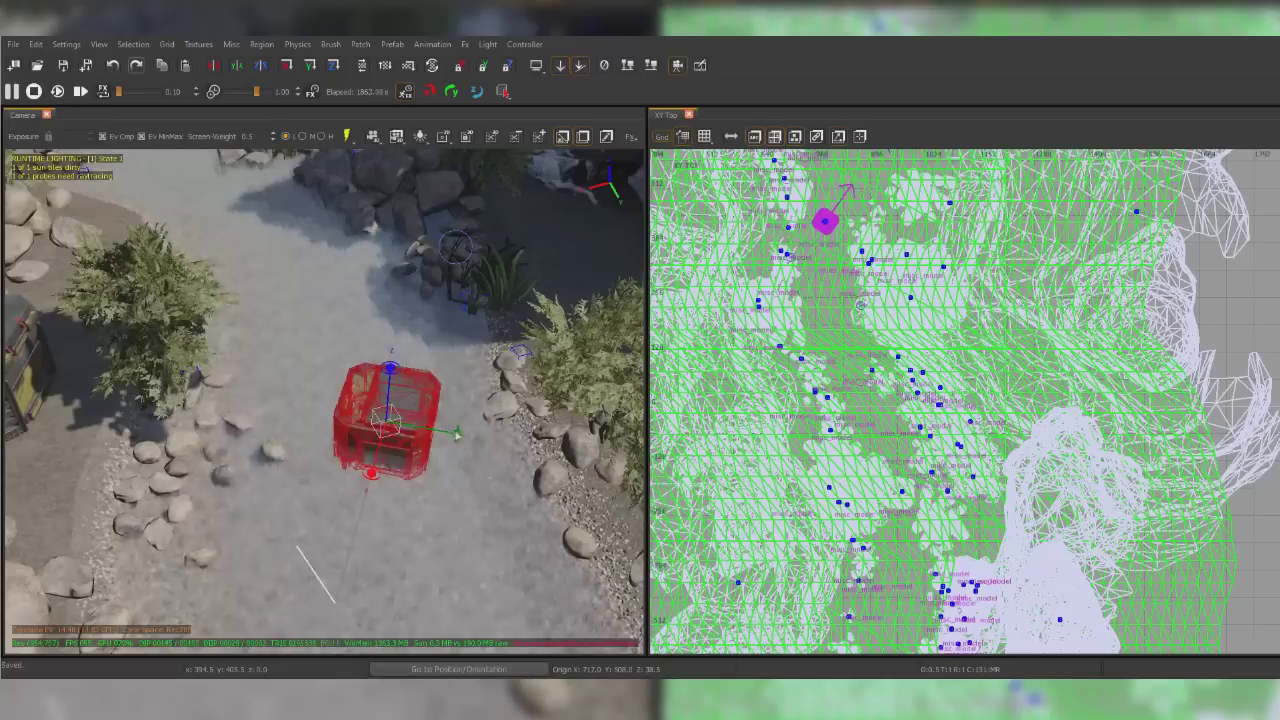
{"action": "left_click_drag", "start_coordinate": [415, 440], "coordinate": [480, 434]}
{"action": "key", "text": "Escape"}
Look over the dressed canyon stream with its rocks, trees and cliffs in the camera view
{"action": "right_click_drag", "start_coordinate": [480, 434], "coordinate": [391, 340]}
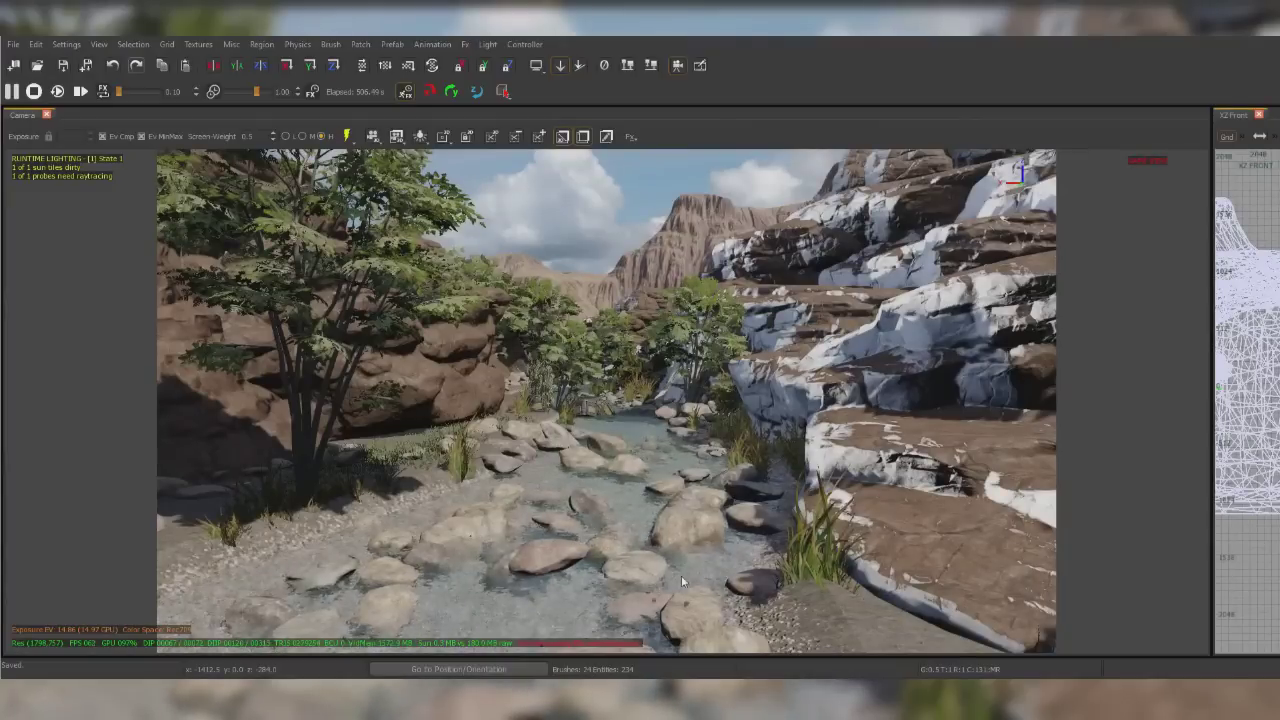
{"action": "right_click_drag", "start_coordinate": [682, 581], "coordinate": [704, 562]}
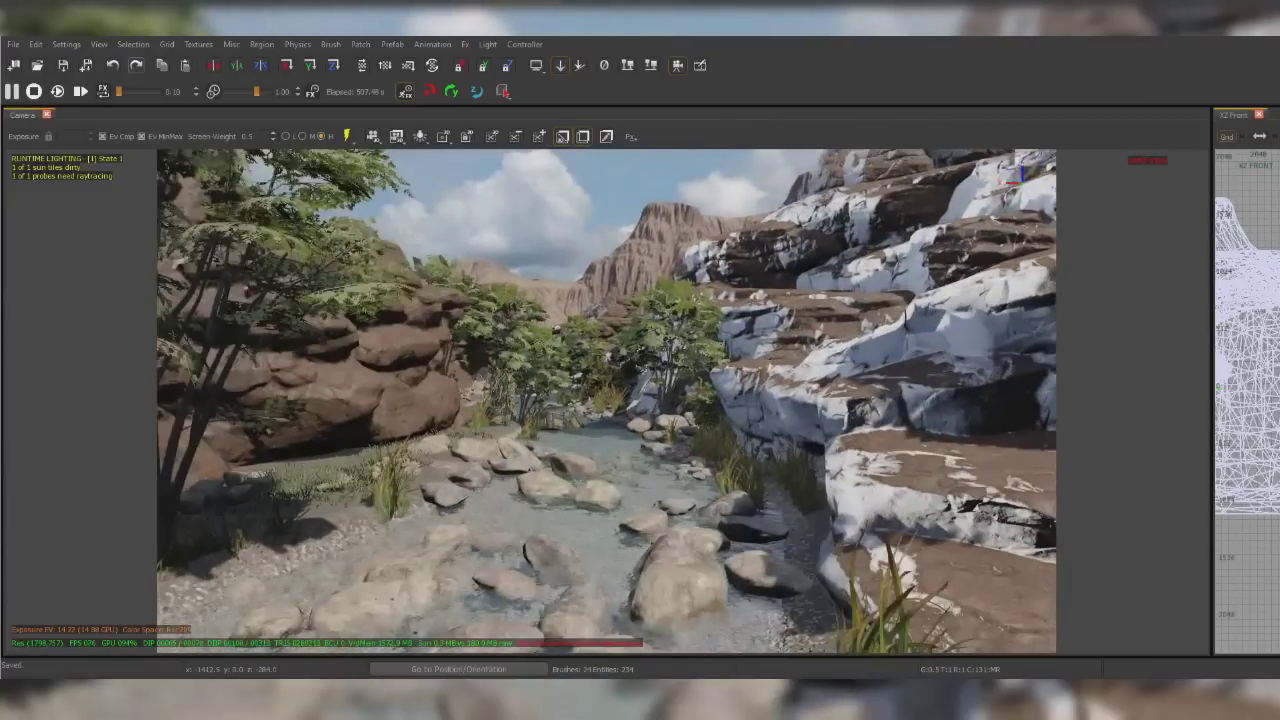
{"action": "key", "text": "w"}
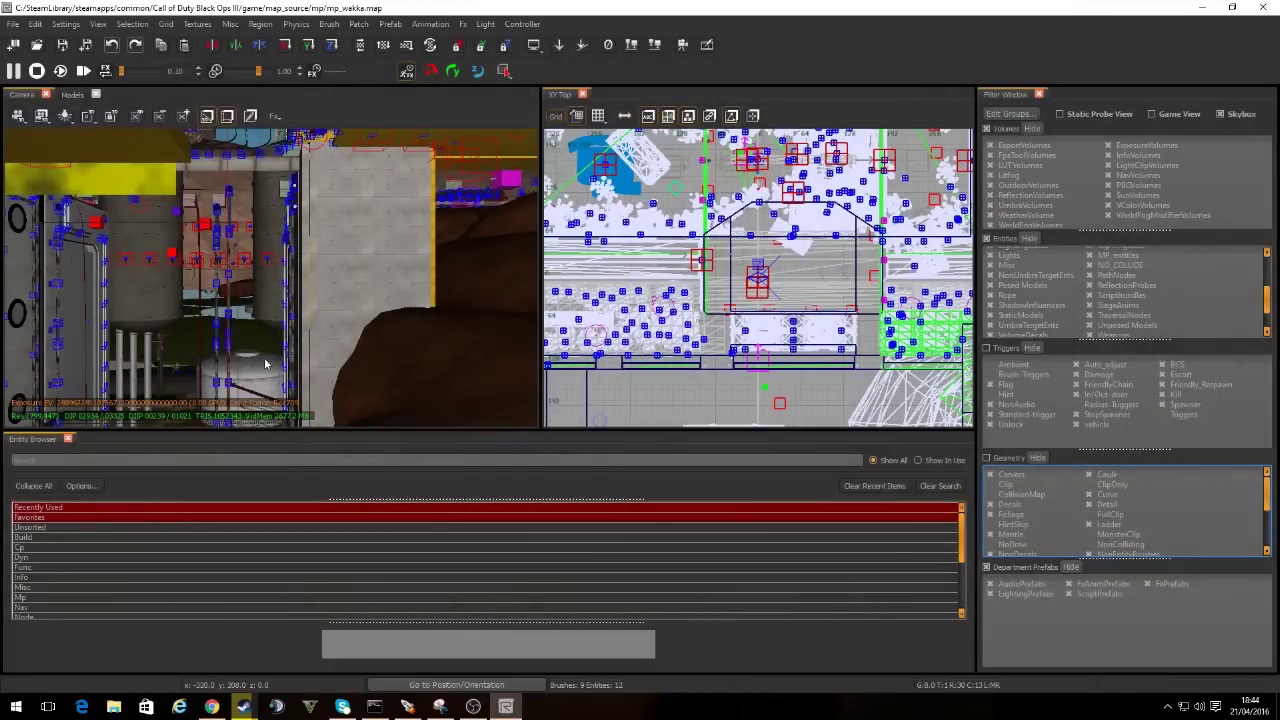
Examine the mp_wakka map's surrounding terrain, streets and buildings by flying through the camera view
{"action": "right_click_drag", "start_coordinate": [256, 326], "coordinate": [232, 300]}
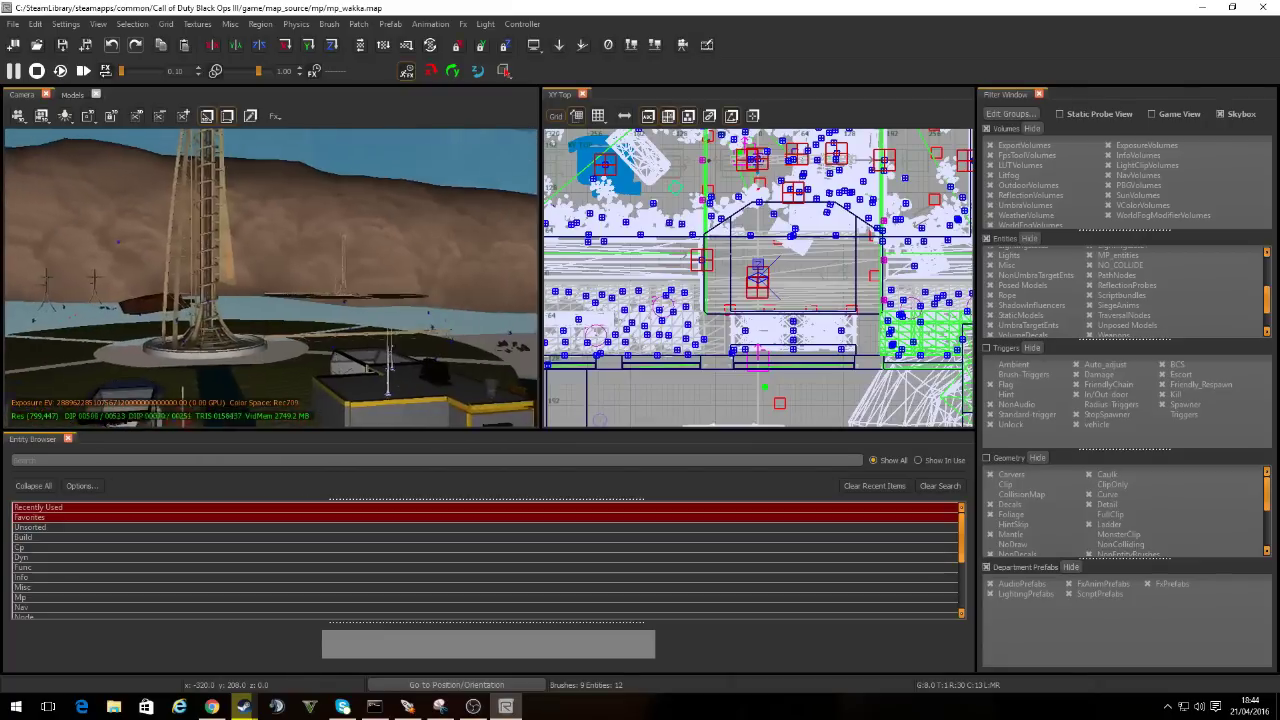
{"action": "right_click_drag", "start_coordinate": [240, 290], "coordinate": [287, 308]}
{"action": "scroll", "coordinate": [250, 325], "scroll_direction": "down", "scroll_amount": 3}
{"action": "scroll", "coordinate": [244, 329], "scroll_direction": "up", "scroll_amount": 2}
{"action": "scroll", "coordinate": [243, 328], "scroll_direction": "down", "scroll_amount": 2}
{"action": "scroll", "coordinate": [242, 332], "scroll_direction": "up", "scroll_amount": 1}
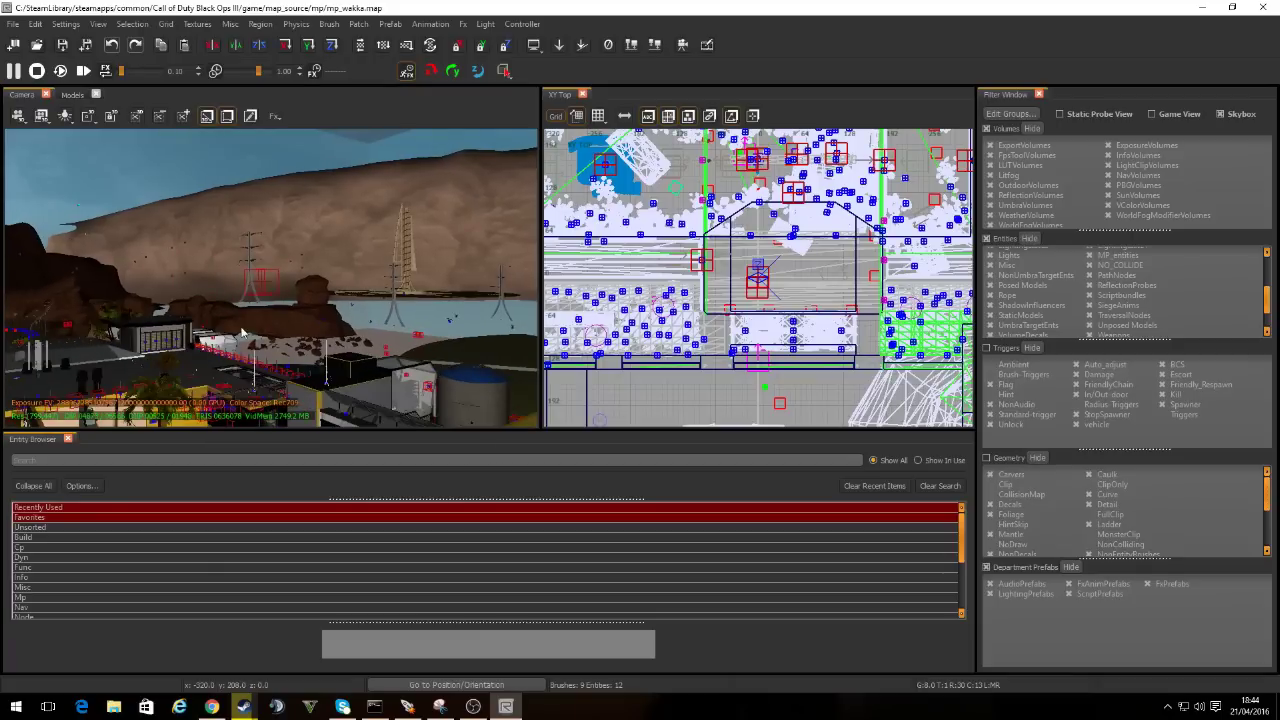
{"action": "scroll", "coordinate": [230, 362], "scroll_direction": "up", "scroll_amount": 4}
{"action": "right_click_drag", "start_coordinate": [240, 333], "coordinate": [312, 266]}
{"action": "right_click_drag", "start_coordinate": [326, 330], "coordinate": [352, 312]}
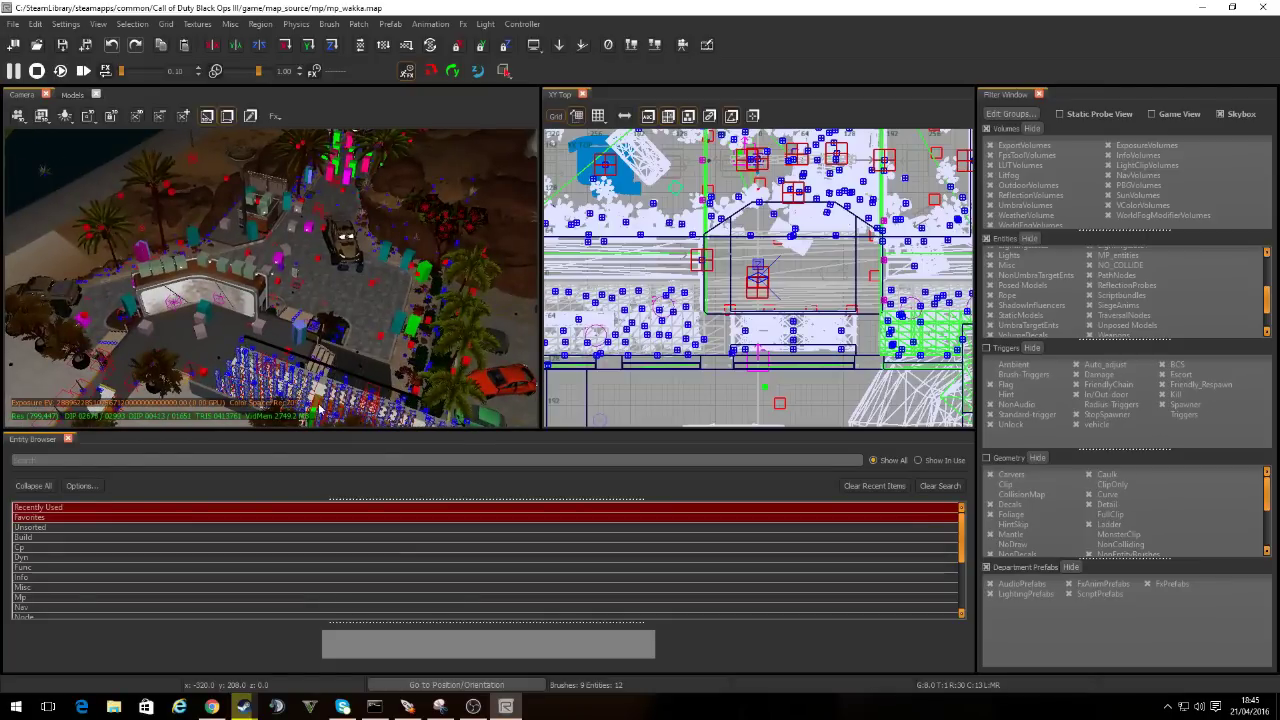
{"action": "right_click_drag", "start_coordinate": [378, 370], "coordinate": [370, 344]}
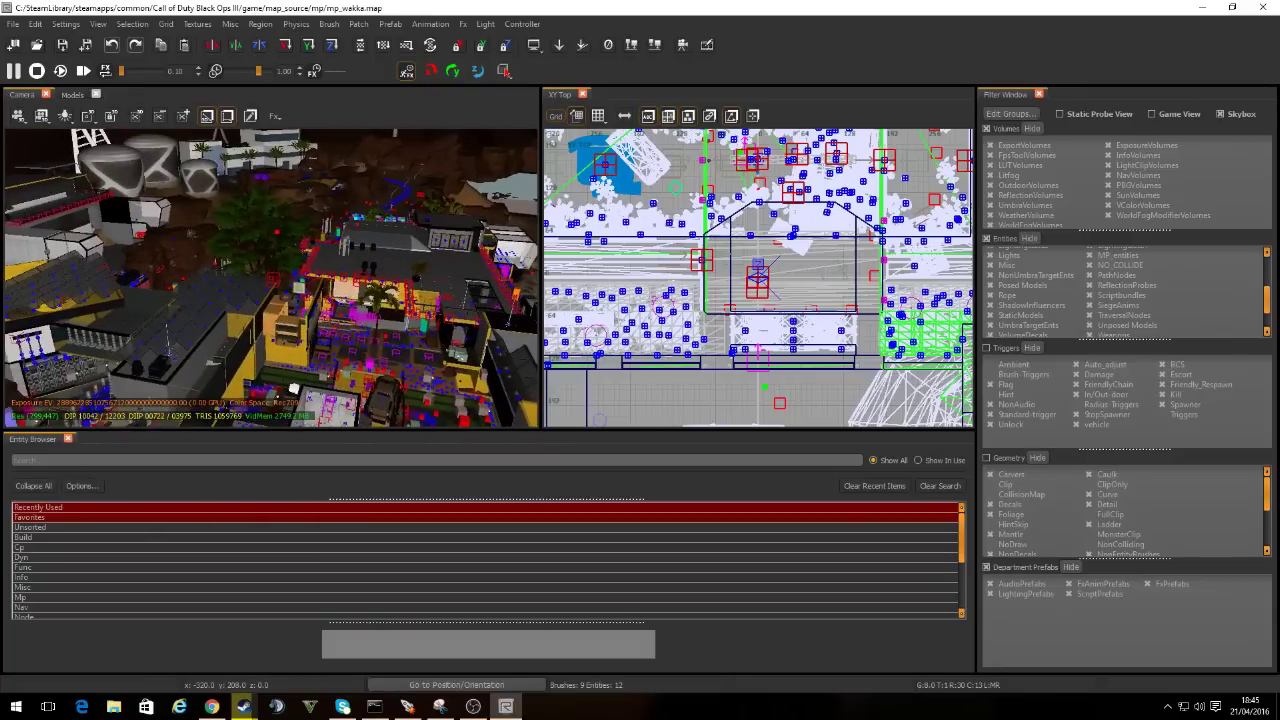
{"action": "right_click_drag", "start_coordinate": [270, 280], "coordinate": [370, 290]}
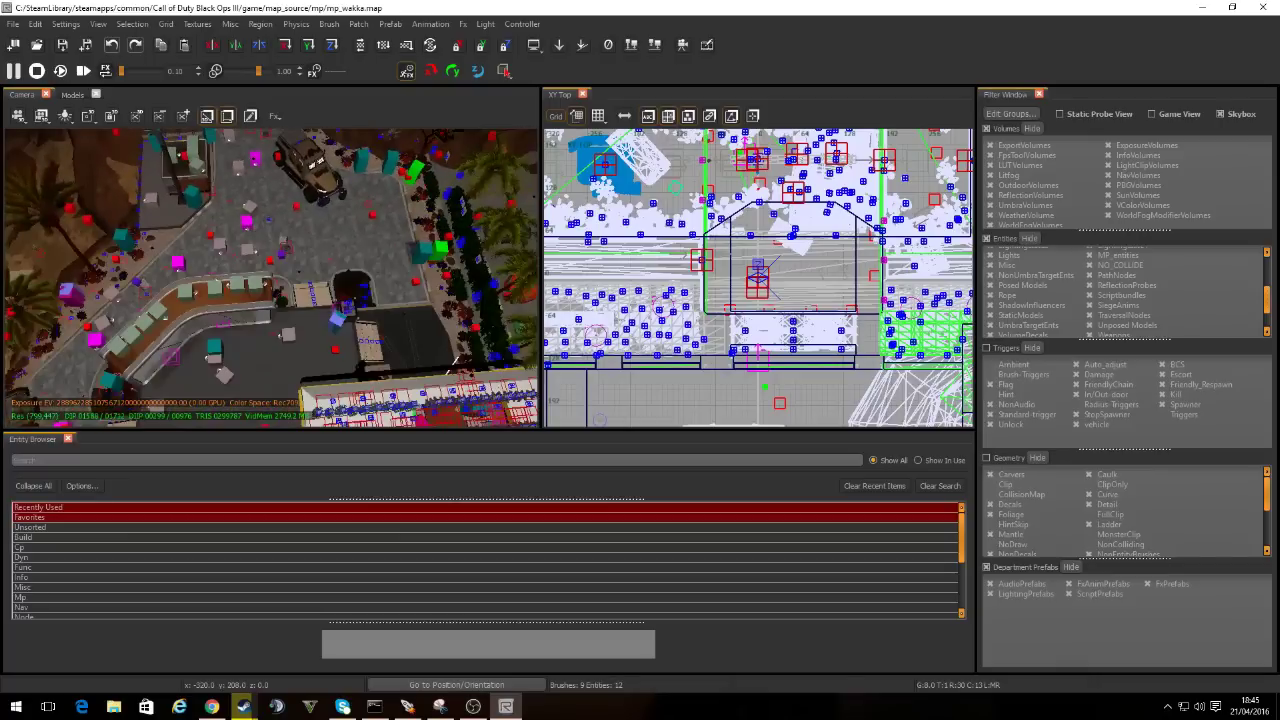
{"action": "right_click_drag", "start_coordinate": [370, 338], "coordinate": [370, 320]}
{"action": "right_click_drag", "start_coordinate": [281, 362], "coordinate": [341, 347]}
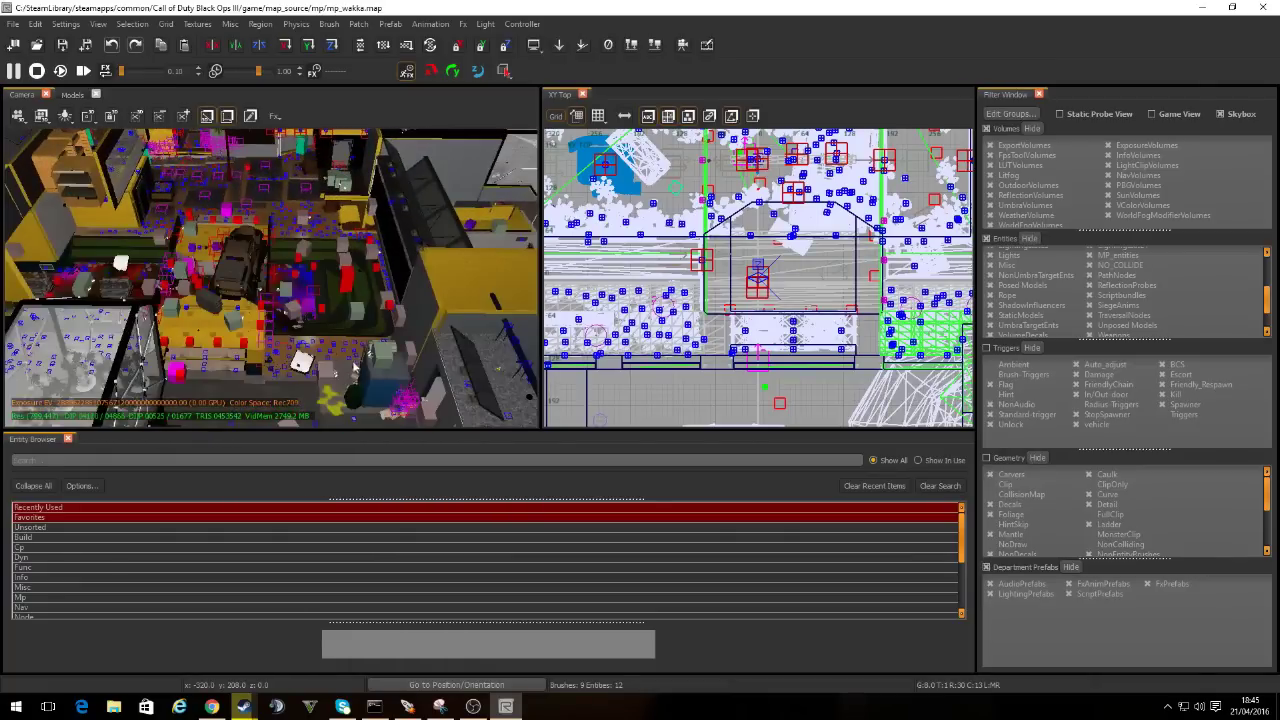
Select the mp_combine_geo prefab in the mp_wakka map and enter it for editing
{"action": "key", "text": "ctrl+a"}
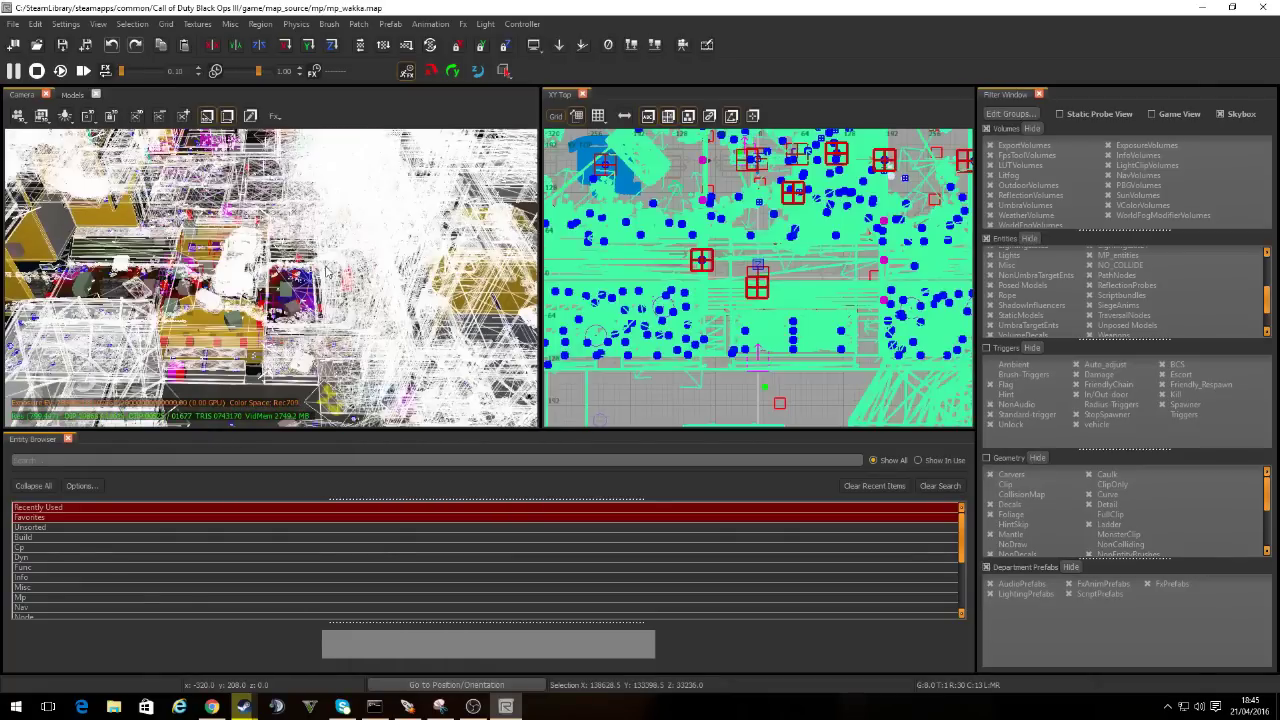
{"action": "scroll", "coordinate": [321, 280], "scroll_direction": "down", "scroll_amount": 10}
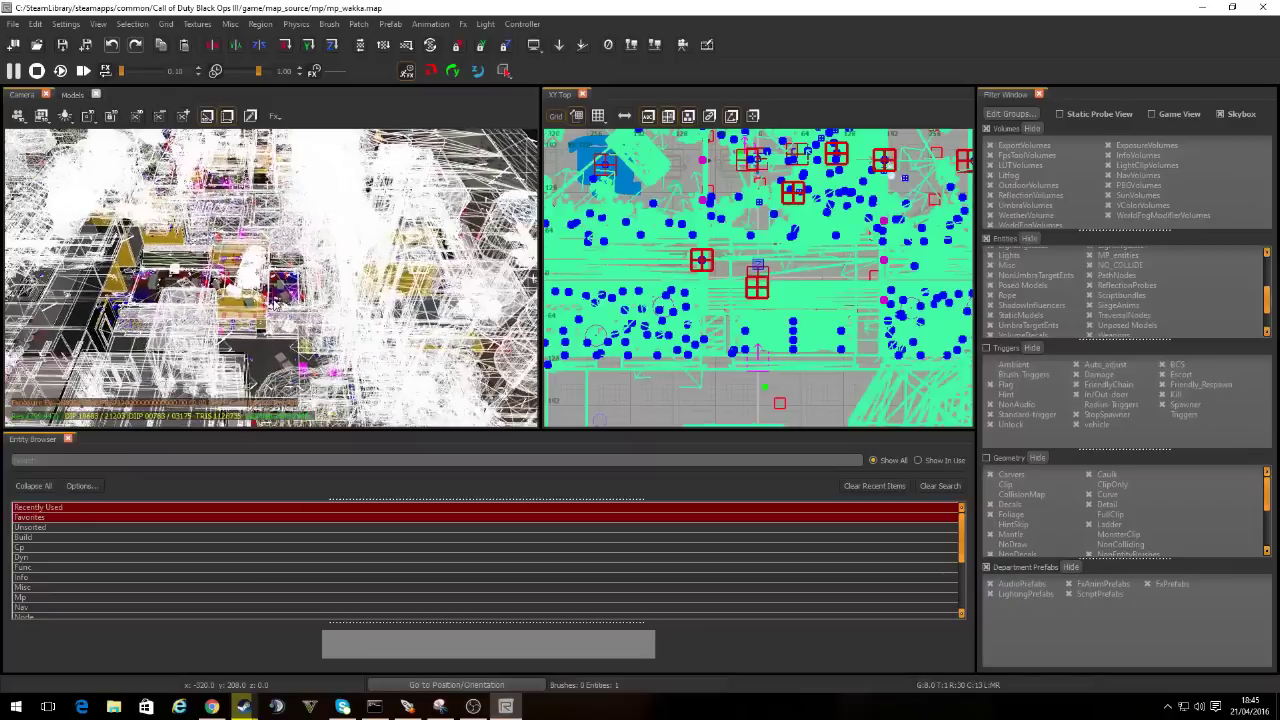
{"action": "scroll", "coordinate": [648, 338], "scroll_direction": "down", "scroll_amount": 8}
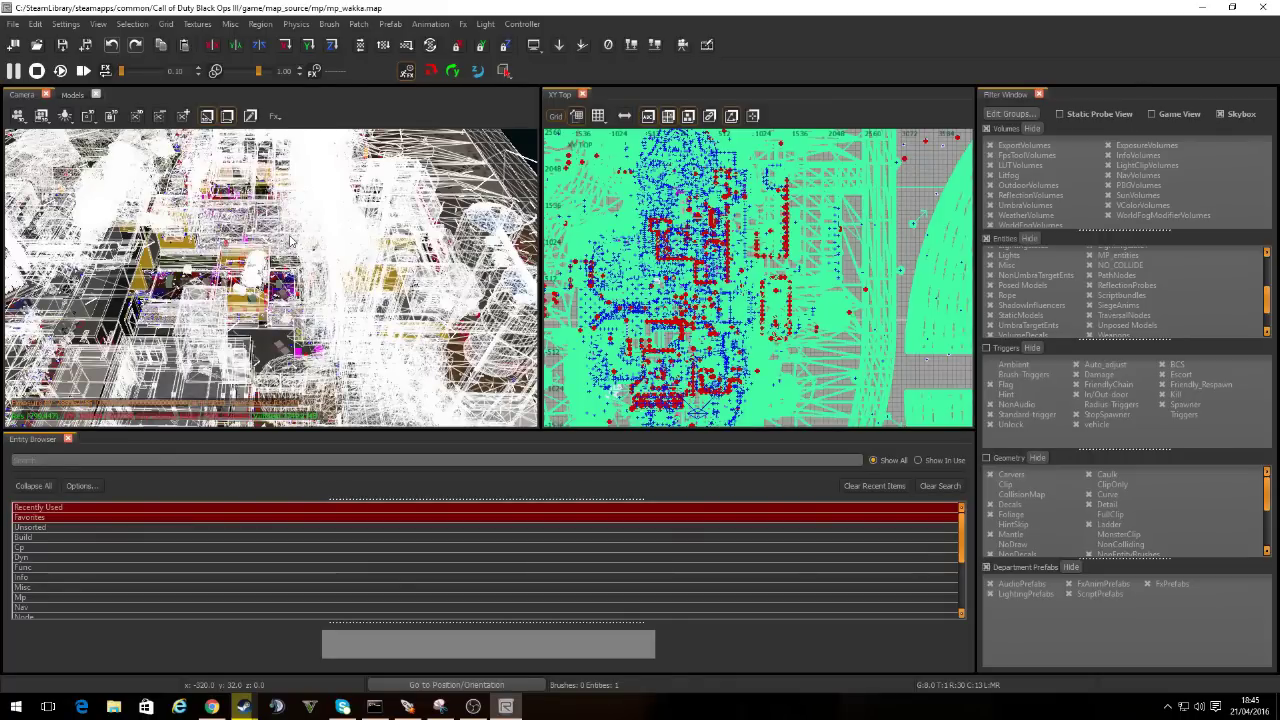
{"action": "right_click", "coordinate": [300, 259]}
{"action": "mouse_move", "coordinate": [381, 302]}
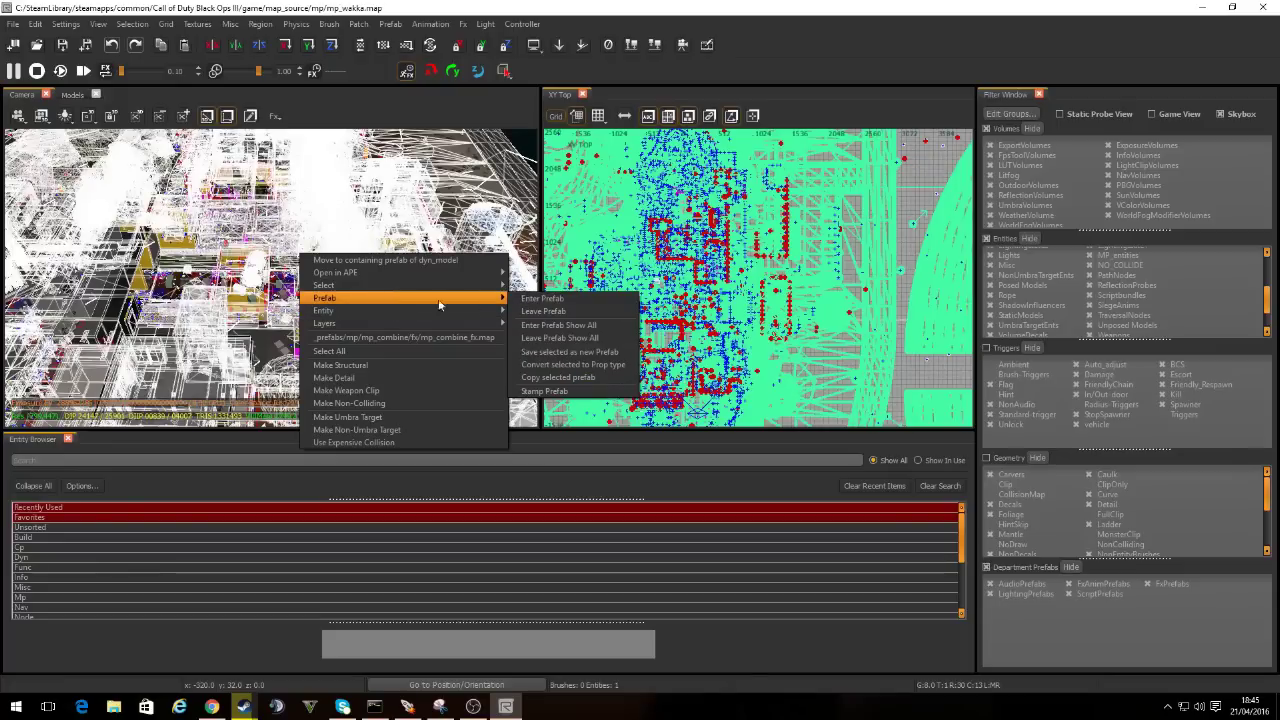
{"action": "left_click", "coordinate": [537, 298]}
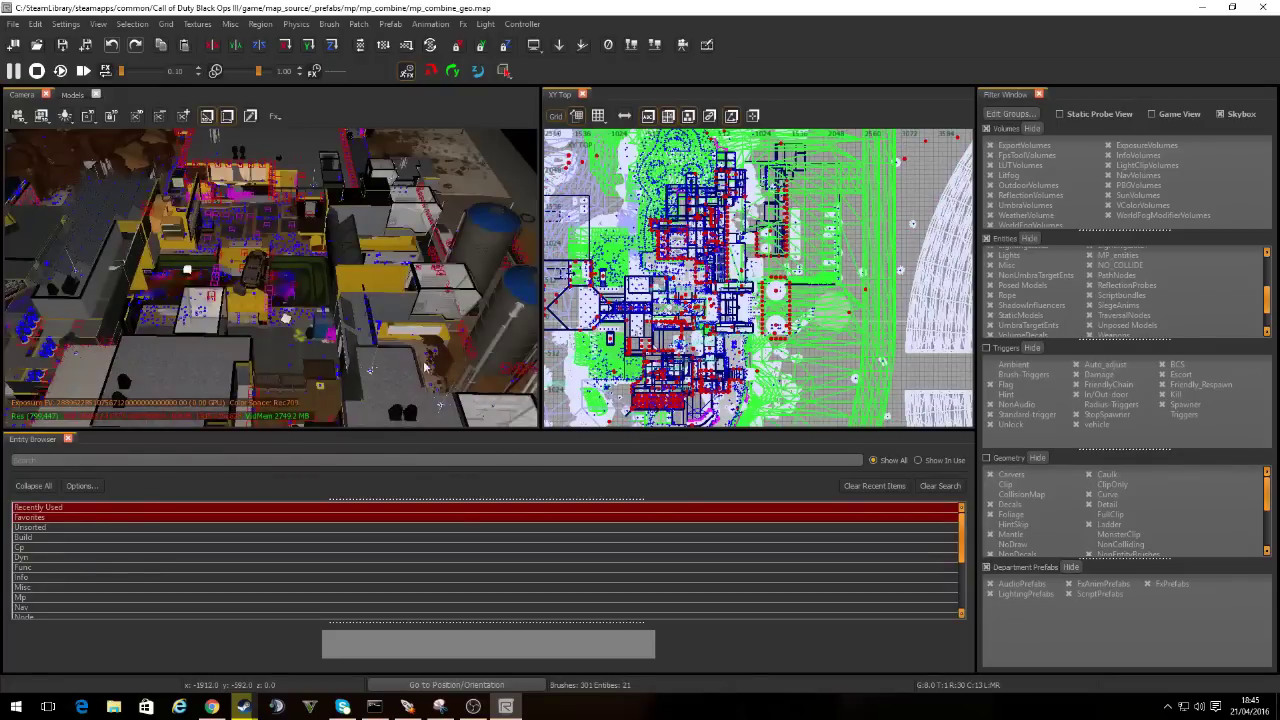
Select the nested mp_combine_terrain_north prefab around the parked truck and enter it for editing
{"action": "scroll", "coordinate": [269, 318], "scroll_direction": "up", "scroll_amount": 8}
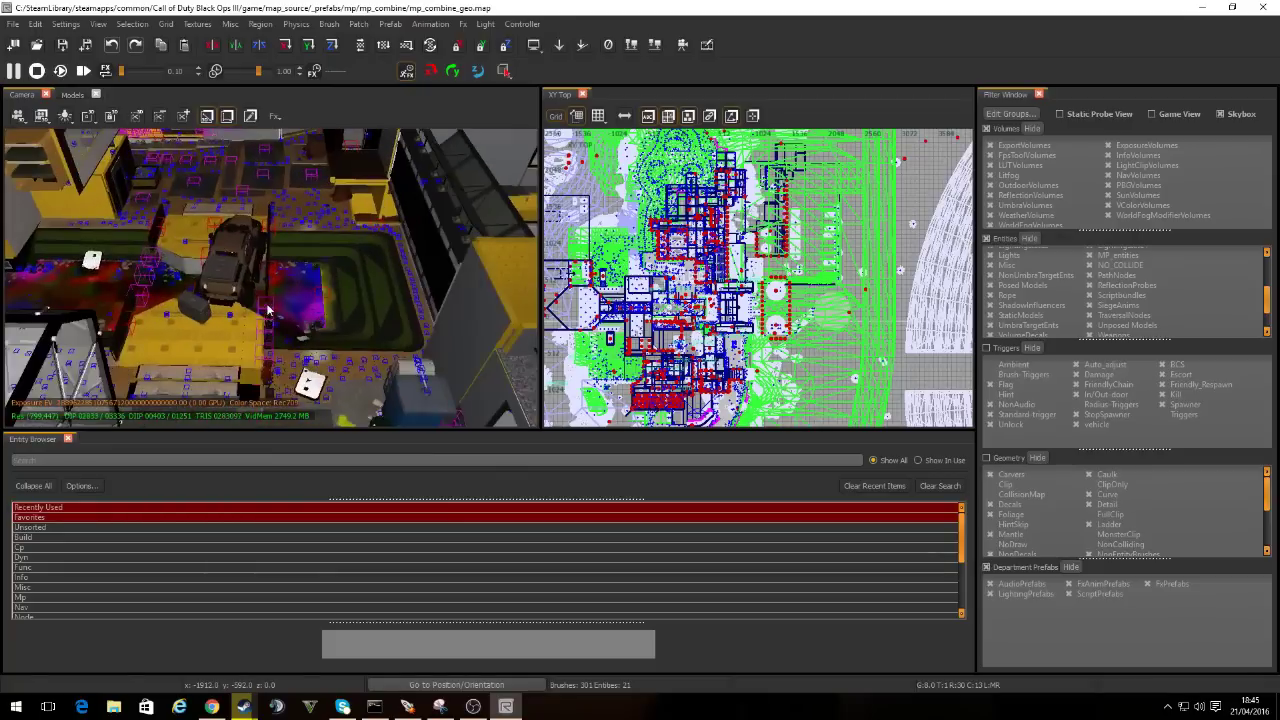
{"action": "key", "text": "ctrl+a"}
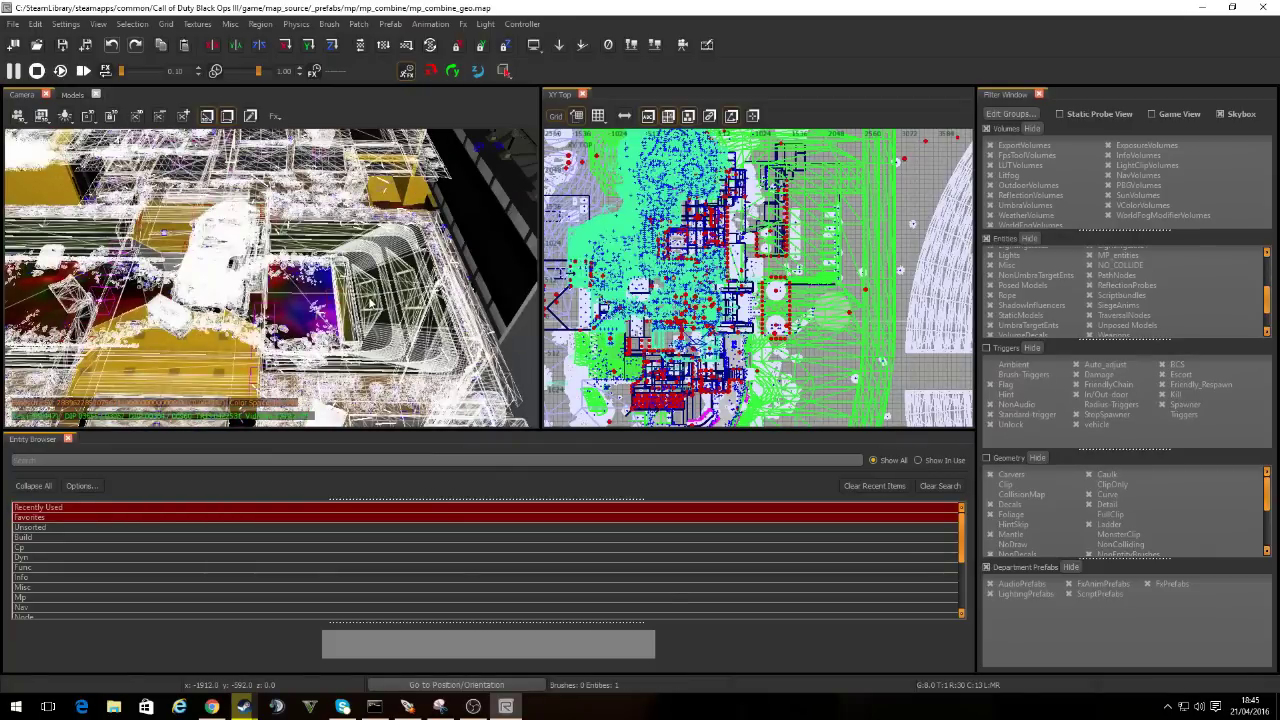
{"action": "scroll", "coordinate": [368, 306], "scroll_direction": "down", "scroll_amount": 8}
{"action": "right_click_drag", "start_coordinate": [364, 312], "coordinate": [202, 290]}
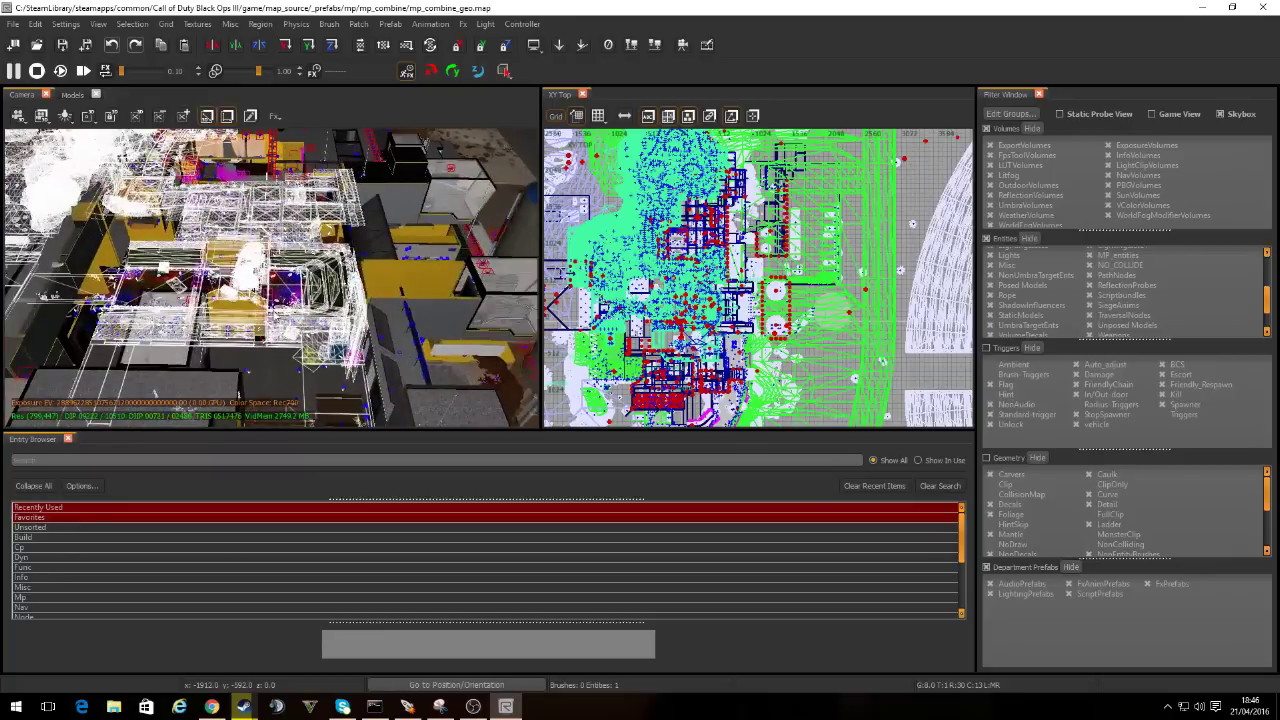
{"action": "right_click", "coordinate": [279, 321]}
{"action": "mouse_move", "coordinate": [335, 368]}
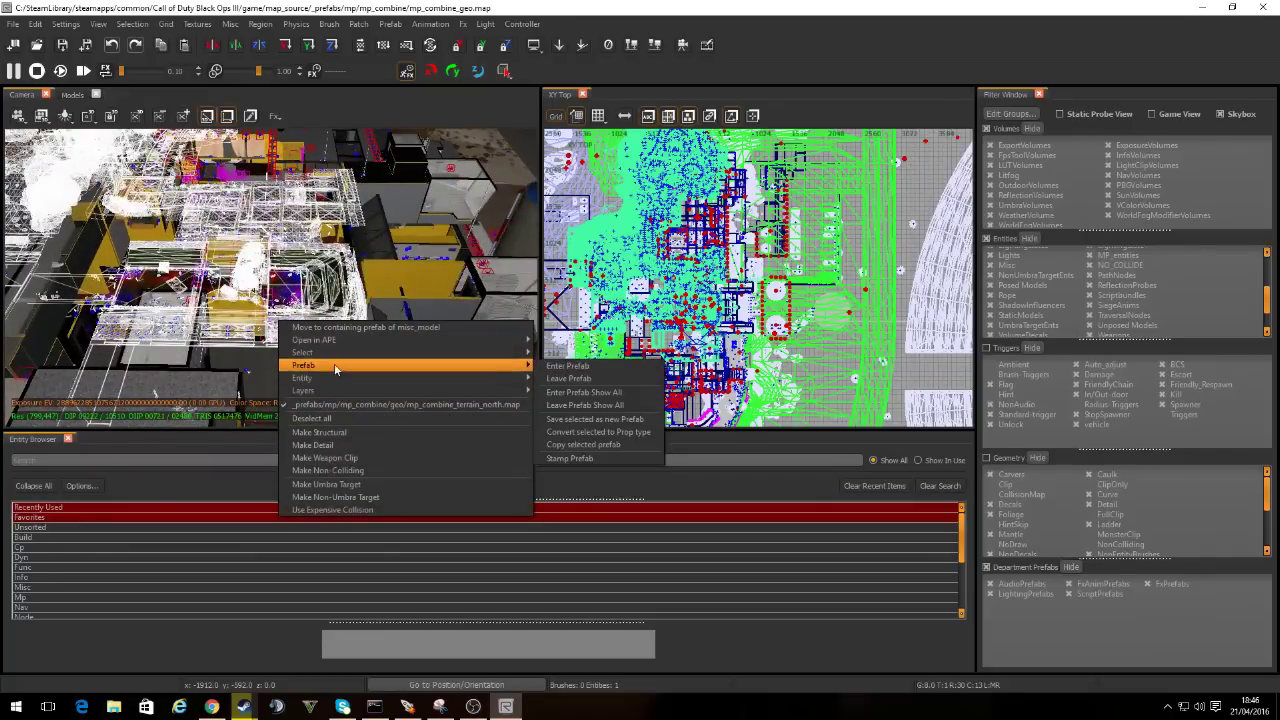
{"action": "left_click", "coordinate": [545, 366]}
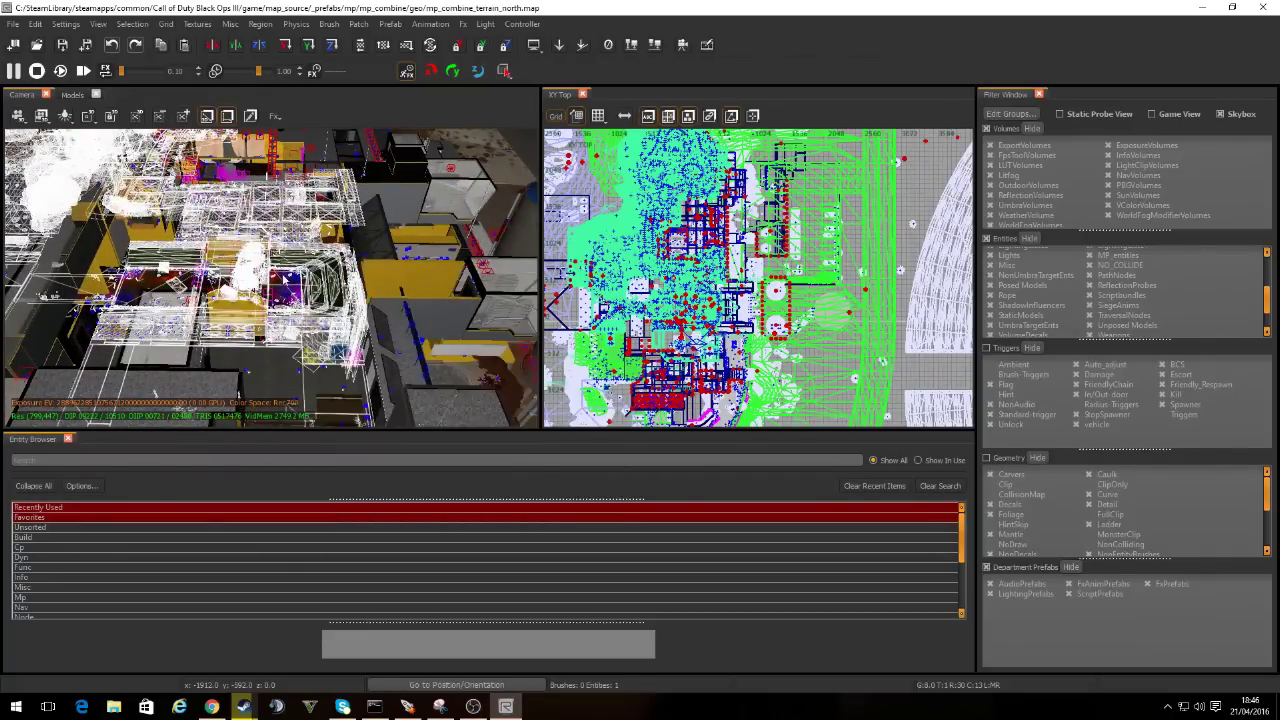
Select the parked truck on the yellow platform, shift it slightly sideways and deselect it
{"action": "right_click_drag", "start_coordinate": [285, 280], "coordinate": [298, 304]}
{"action": "scroll", "coordinate": [262, 287], "scroll_direction": "up", "scroll_amount": 4}
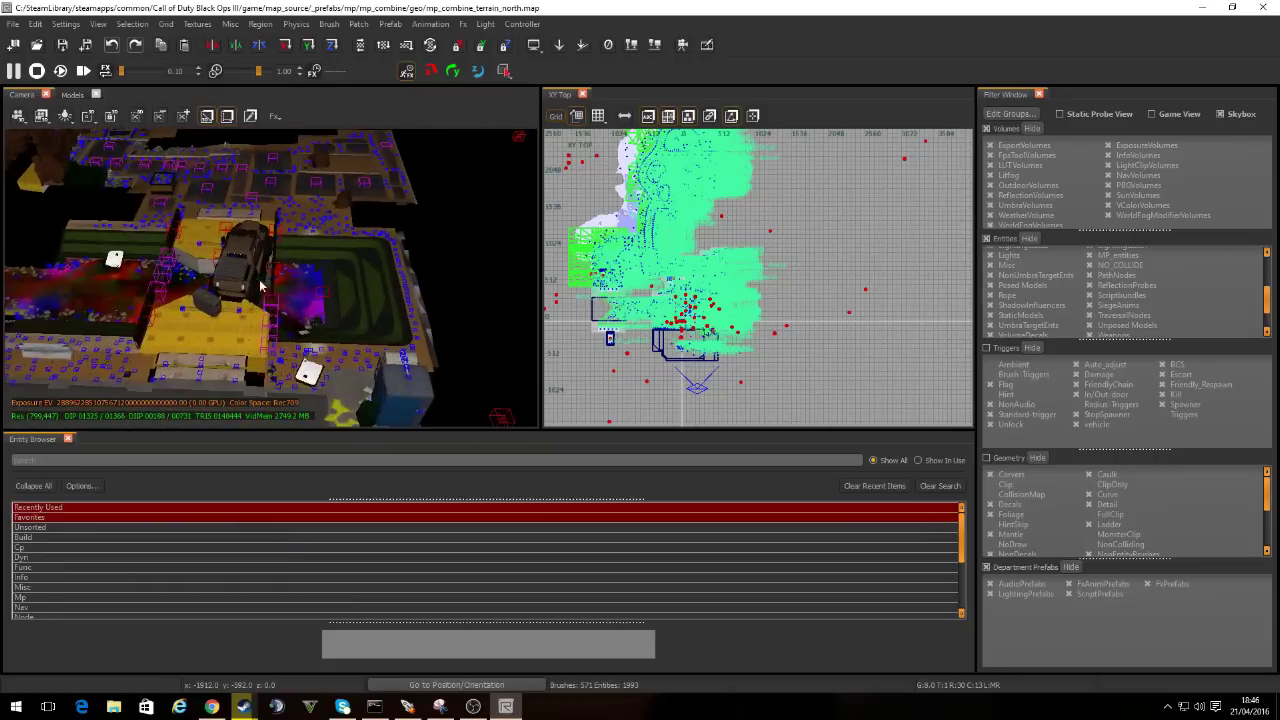
{"action": "scroll", "coordinate": [261, 286], "scroll_direction": "up", "scroll_amount": 3}
{"action": "left_click", "coordinate": [246, 226], "text": "shift"}
{"action": "mouse_move", "coordinate": [243, 255]}
{"action": "left_mouse_down"}
{"action": "mouse_move", "coordinate": [440, 265]}
{"action": "mouse_move", "coordinate": [228, 248]}
{"action": "left_mouse_up"}
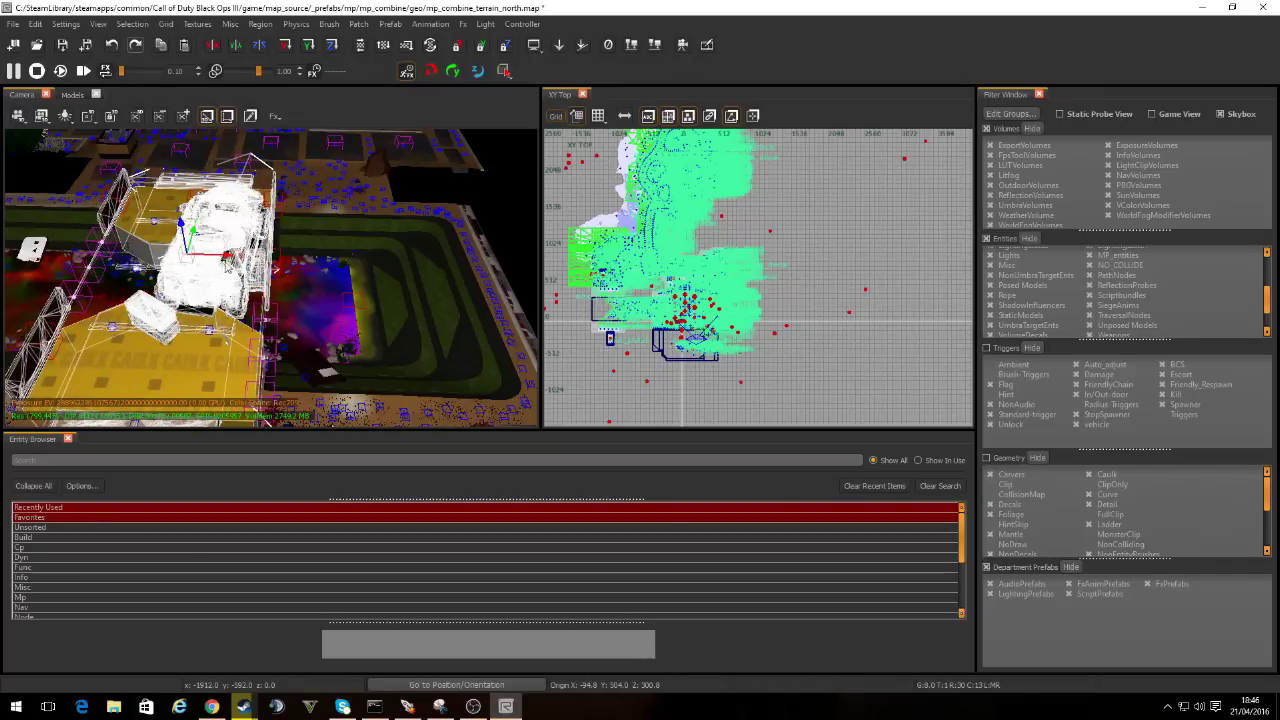
{"action": "key", "text": "Escape"}
Leave the mp_combine_terrain_north prefab without saving its changes
{"action": "right_click_drag", "start_coordinate": [287, 280], "coordinate": [335, 282]}
{"action": "right_click", "coordinate": [336, 282]}
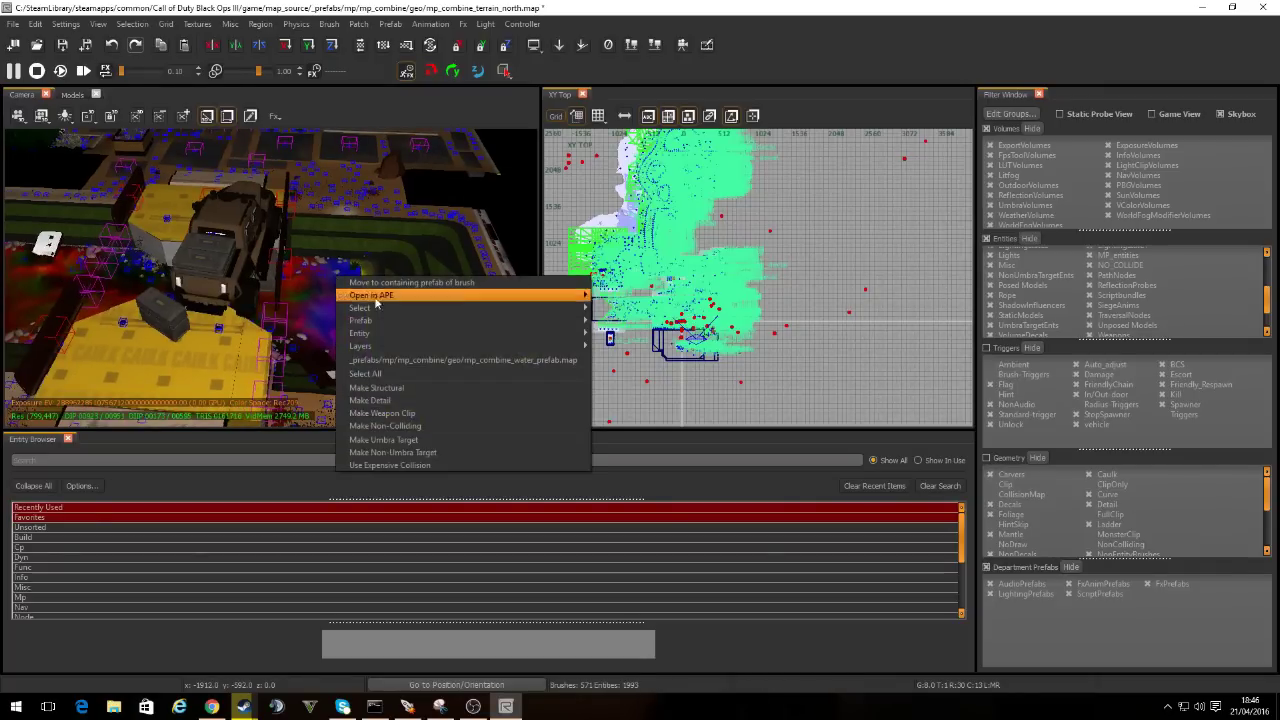
{"action": "mouse_move", "coordinate": [398, 322]}
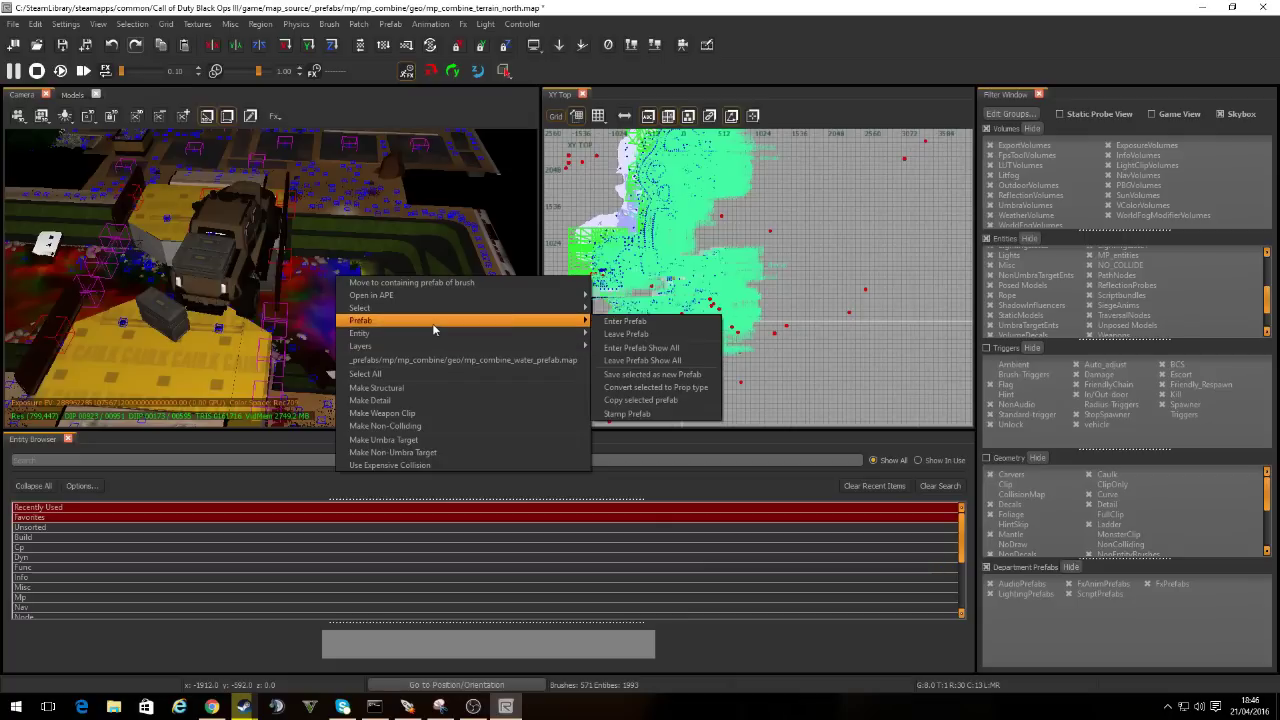
{"action": "left_click", "coordinate": [645, 334]}
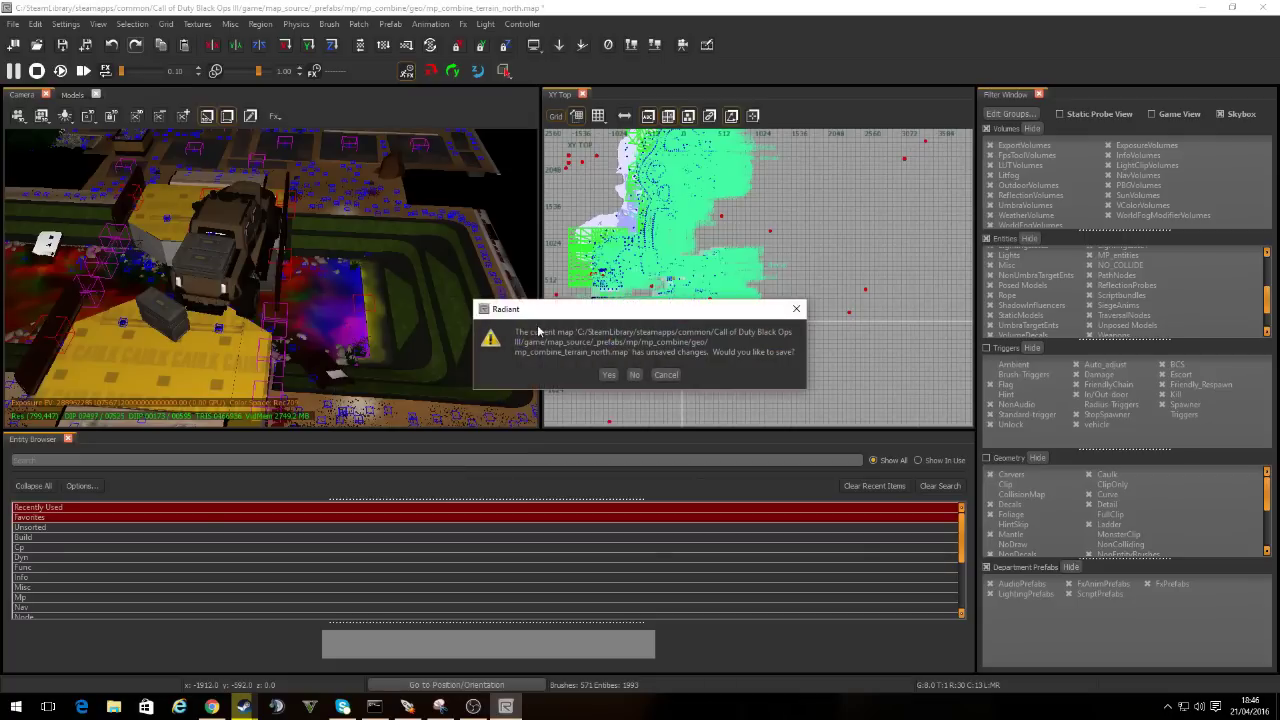
{"action": "left_click", "coordinate": [634, 375]}
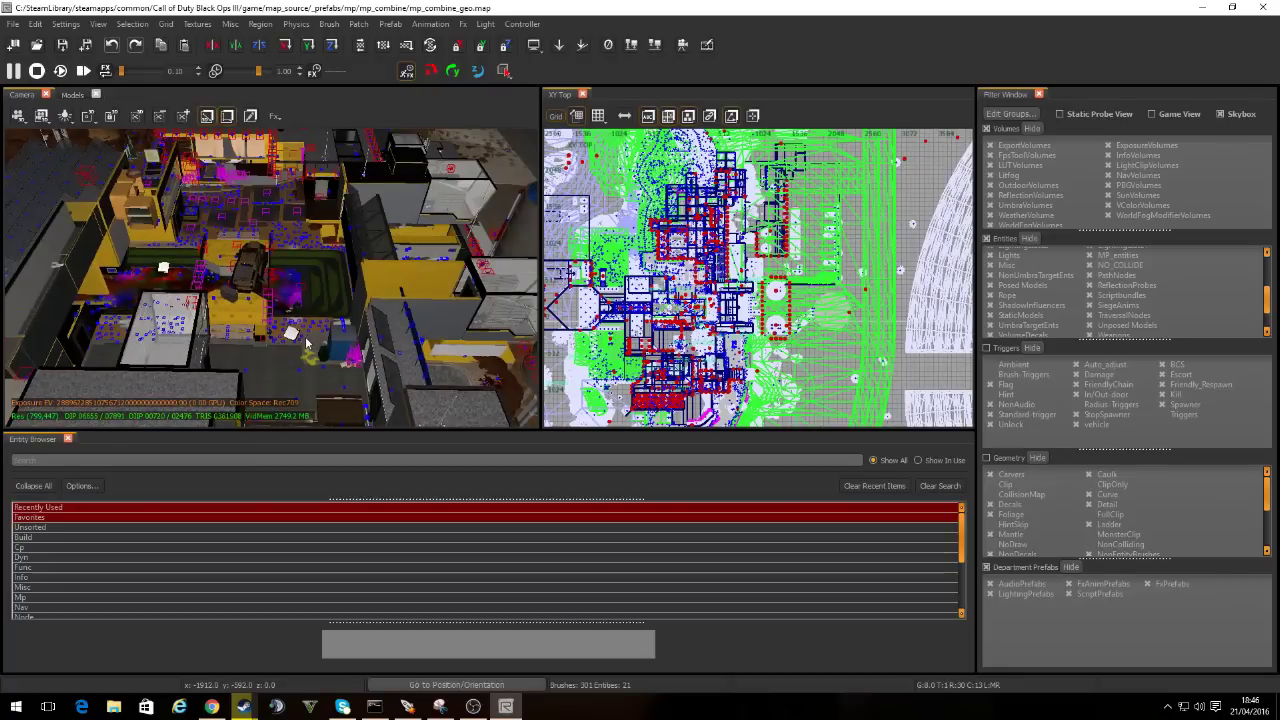
Leave the mp_combine_geo prefab to return to the top-level mp_wakka map
{"action": "right_click_drag", "start_coordinate": [306, 334], "coordinate": [304, 331]}
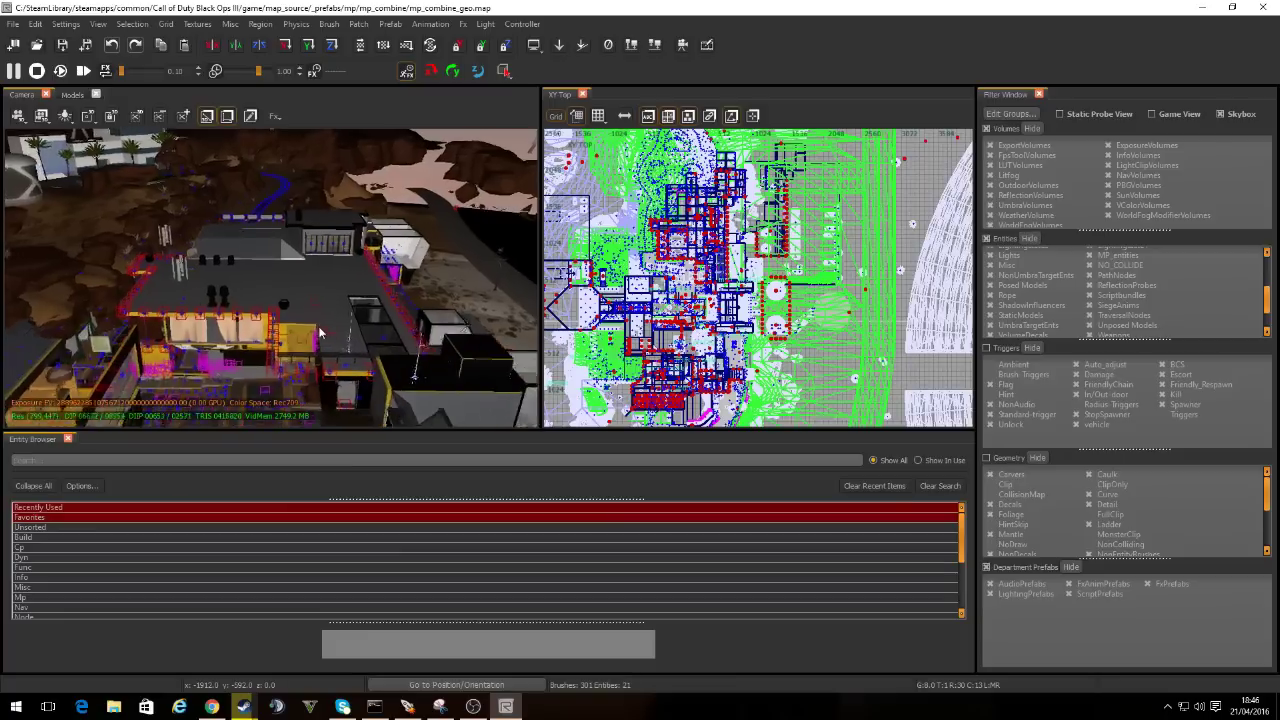
{"action": "right_click", "coordinate": [320, 352]}
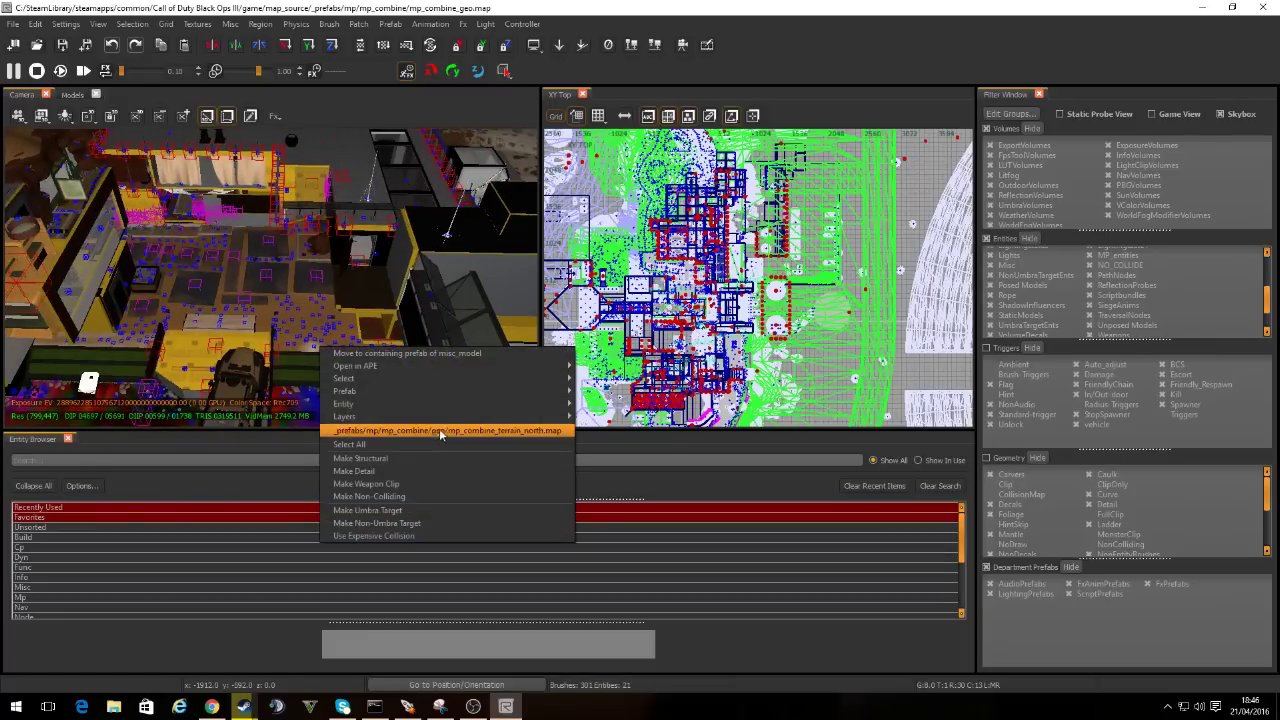
{"action": "mouse_move", "coordinate": [508, 391]}
{"action": "left_click", "coordinate": [605, 404]}
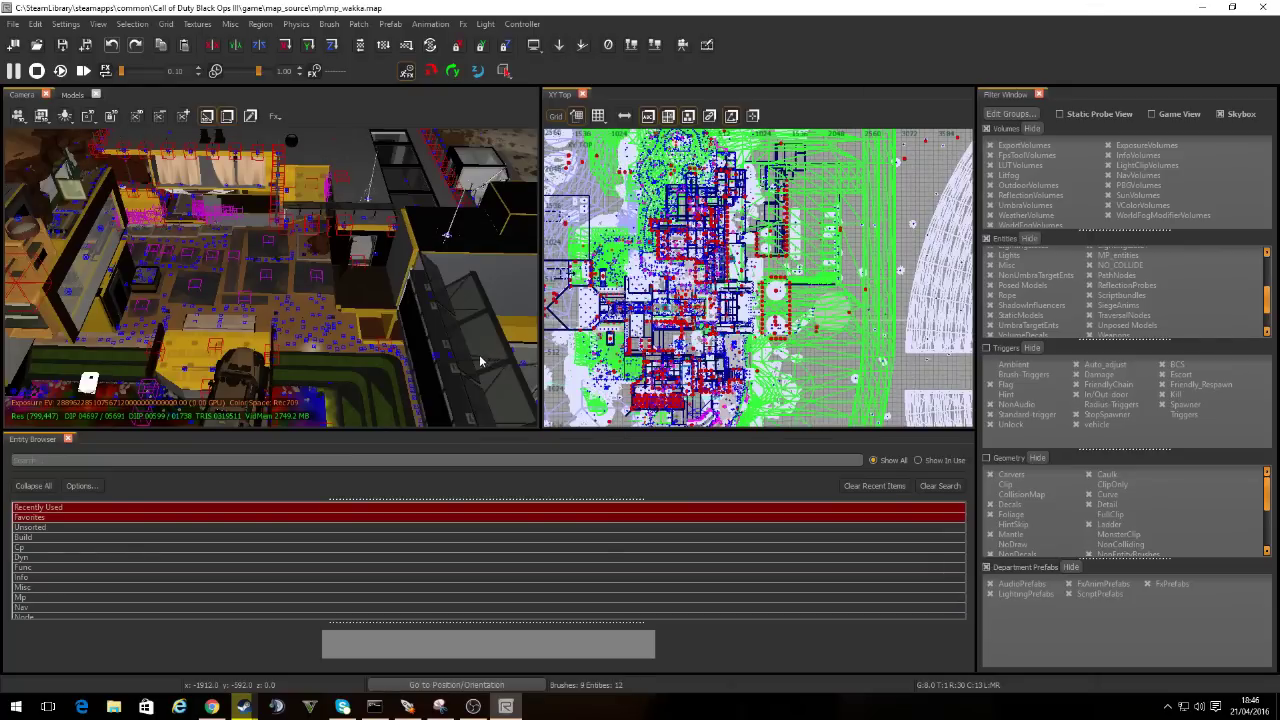
Look over the mp_wakka rooftops, surrounding cliffs and building exteriors in the camera view
{"action": "right_click_drag", "start_coordinate": [271, 278], "coordinate": [370, 220]}
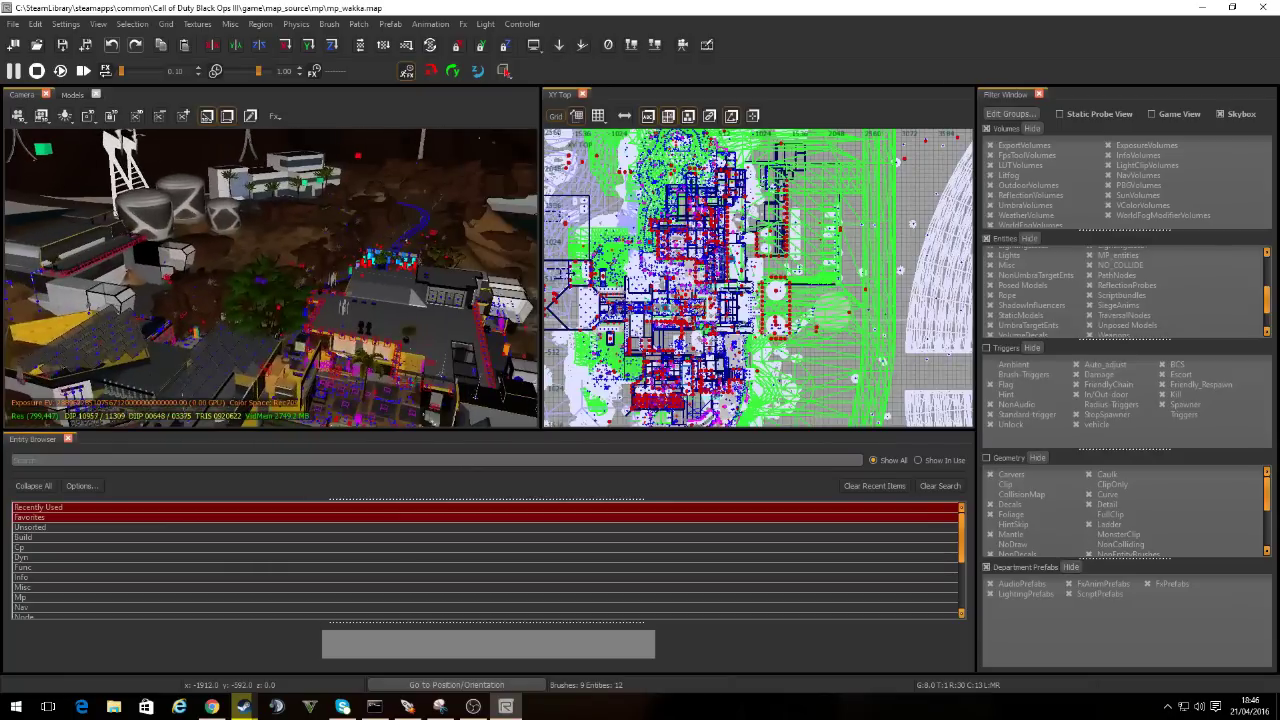
{"action": "right_click_drag", "start_coordinate": [406, 343], "coordinate": [315, 420]}
{"action": "right_click_drag", "start_coordinate": [400, 400], "coordinate": [340, 300]}
{"action": "right_click_drag", "start_coordinate": [294, 264], "coordinate": [284, 321]}
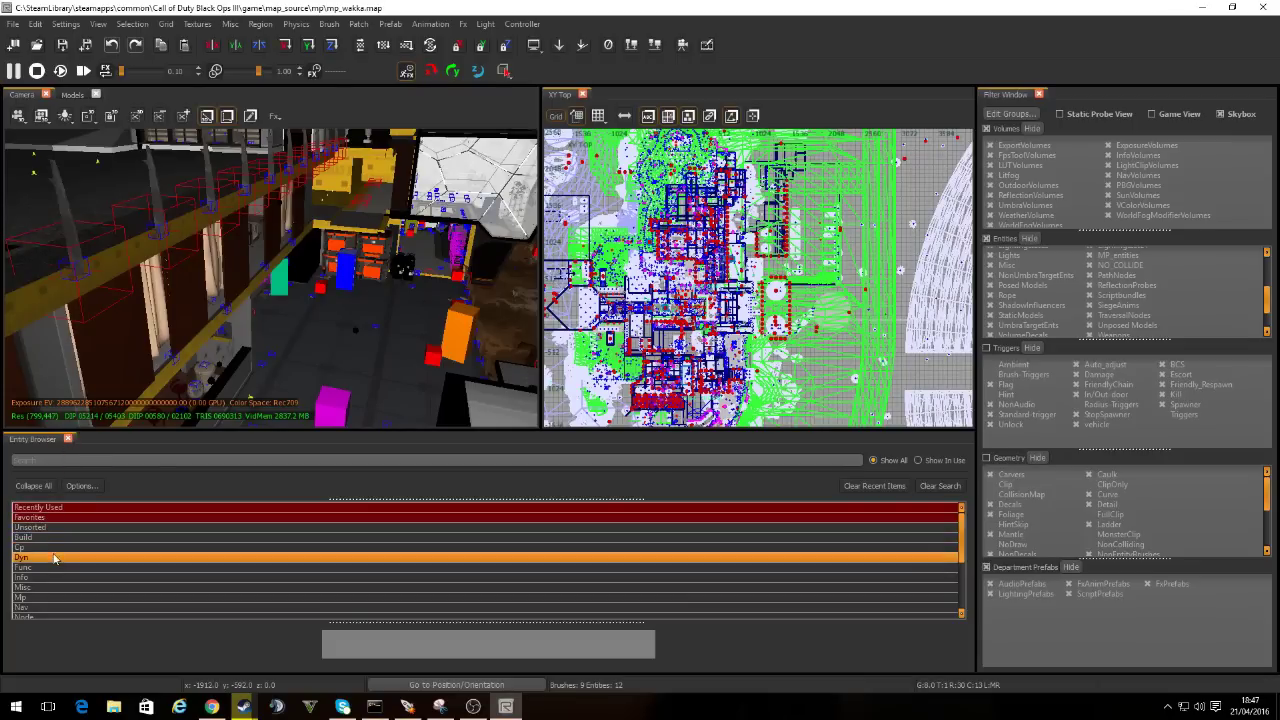
Expand the Misc category of entities to reach the model entity, and close the model browser
{"action": "scroll", "coordinate": [54, 560], "scroll_direction": "down", "scroll_amount": 1}
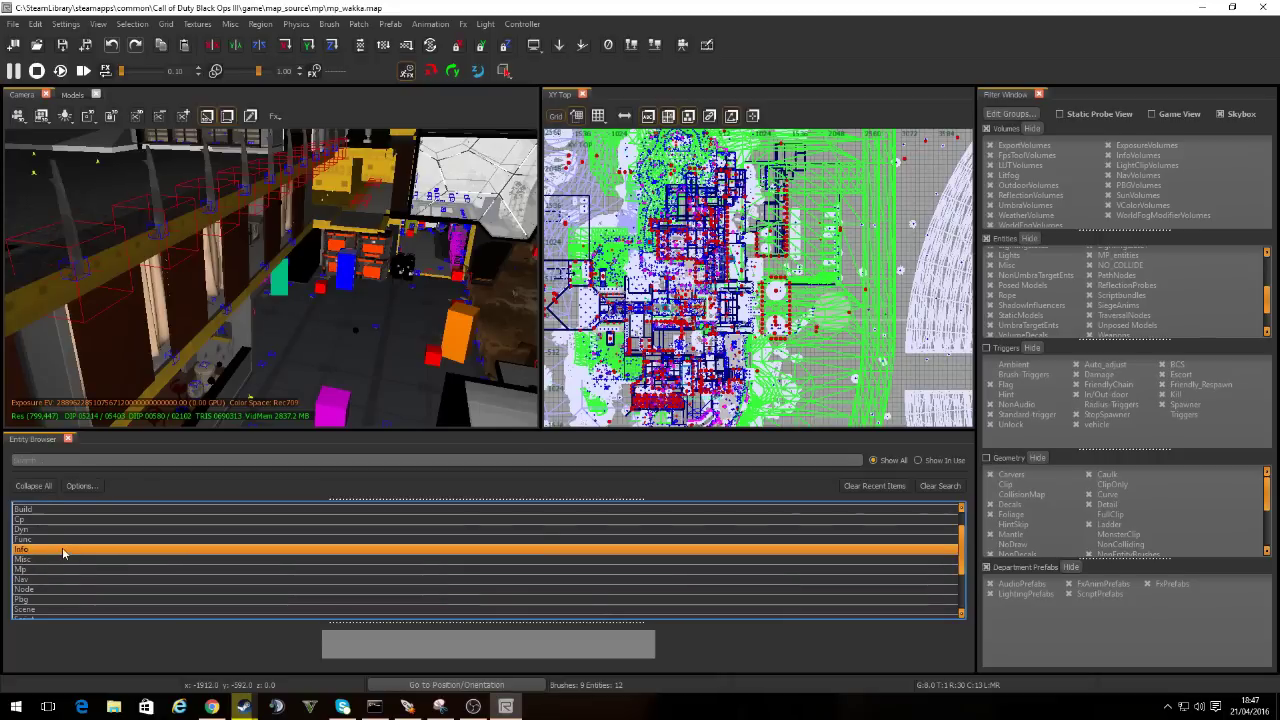
{"action": "scroll", "coordinate": [60, 547], "scroll_direction": "up", "scroll_amount": 1}
{"action": "scroll", "coordinate": [57, 545], "scroll_direction": "down", "scroll_amount": 3}
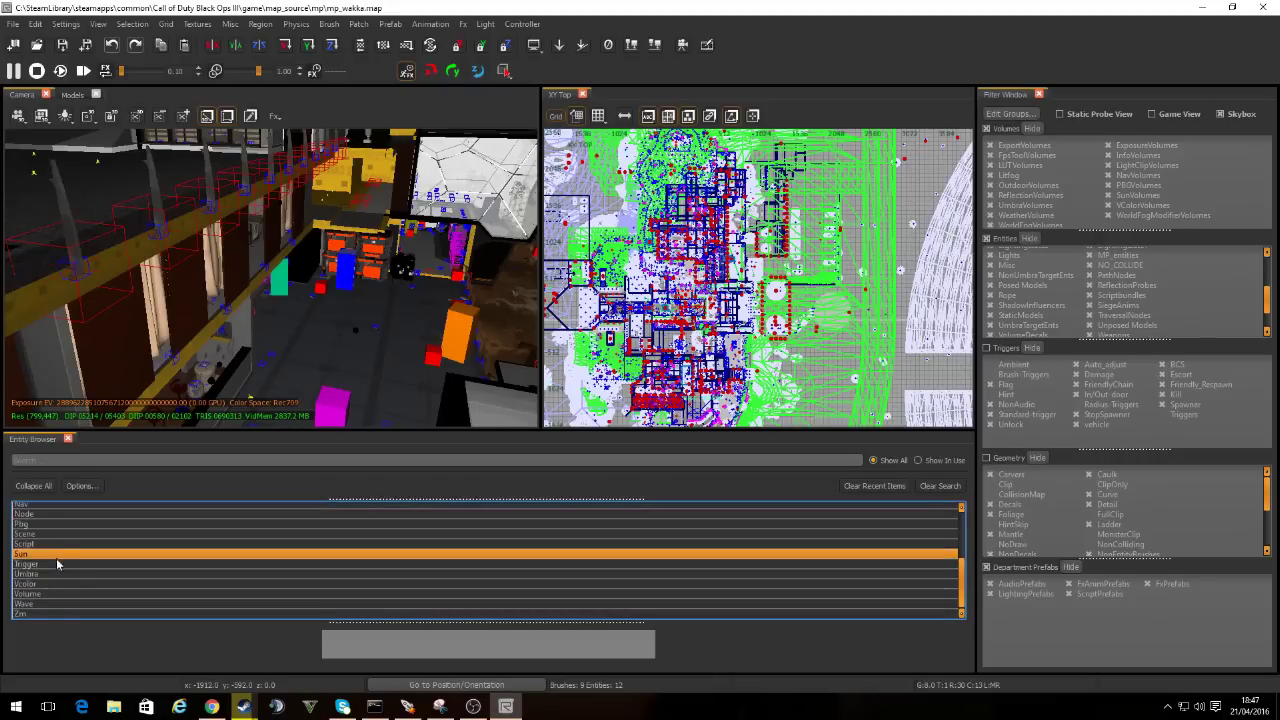
{"action": "scroll", "coordinate": [55, 590], "scroll_direction": "up", "scroll_amount": 3}
{"action": "left_click", "coordinate": [47, 567]}
{"action": "scroll", "coordinate": [93, 571], "scroll_direction": "down", "scroll_amount": 1}
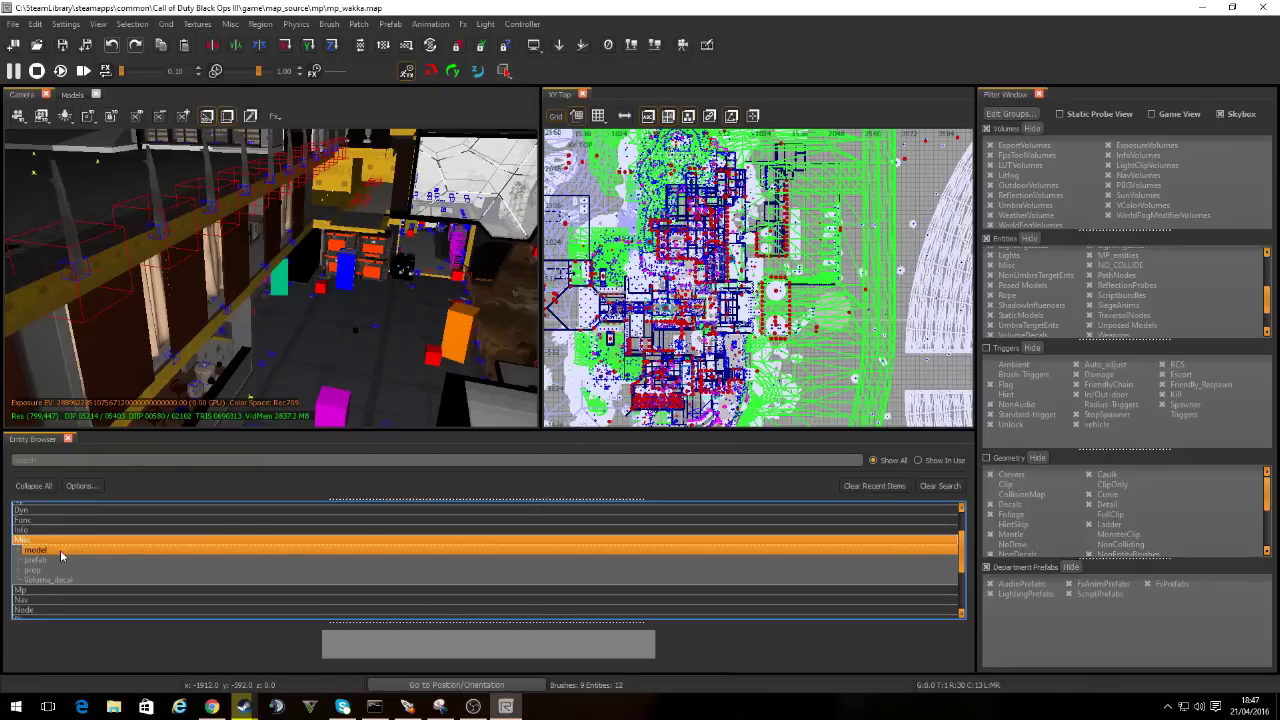
{"action": "left_click", "coordinate": [72, 96]}
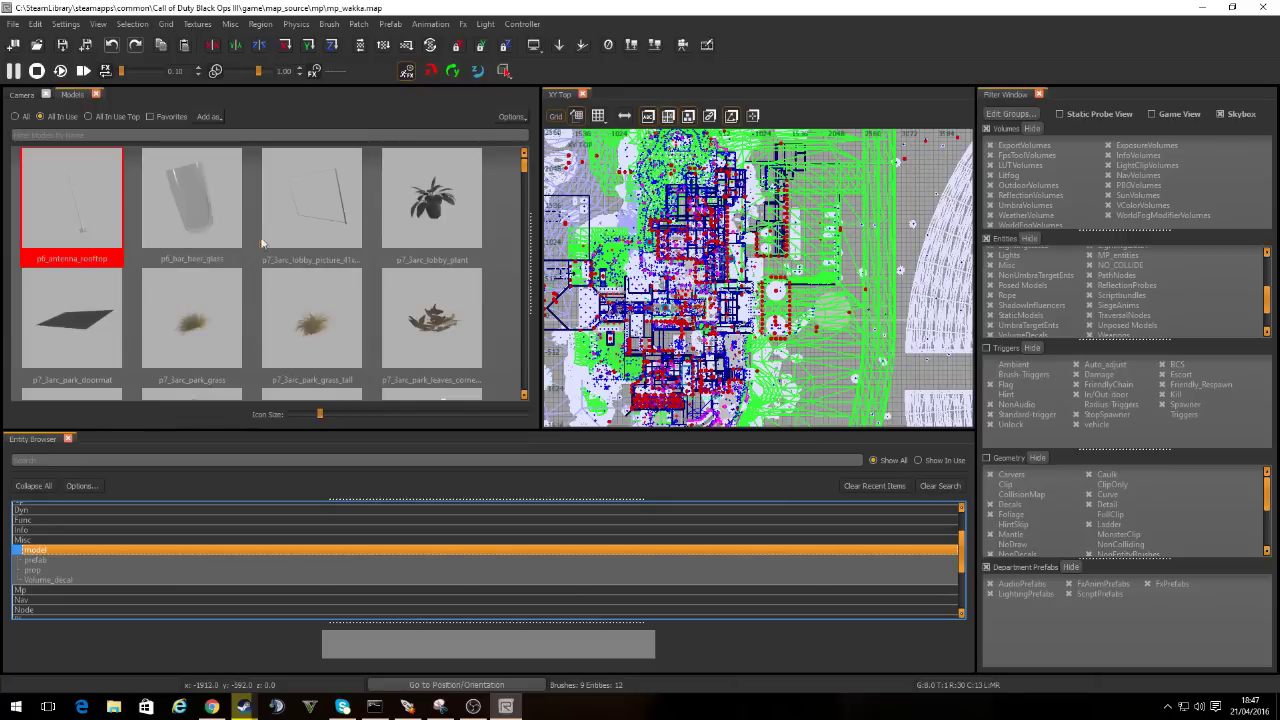
{"action": "left_click", "coordinate": [96, 95]}
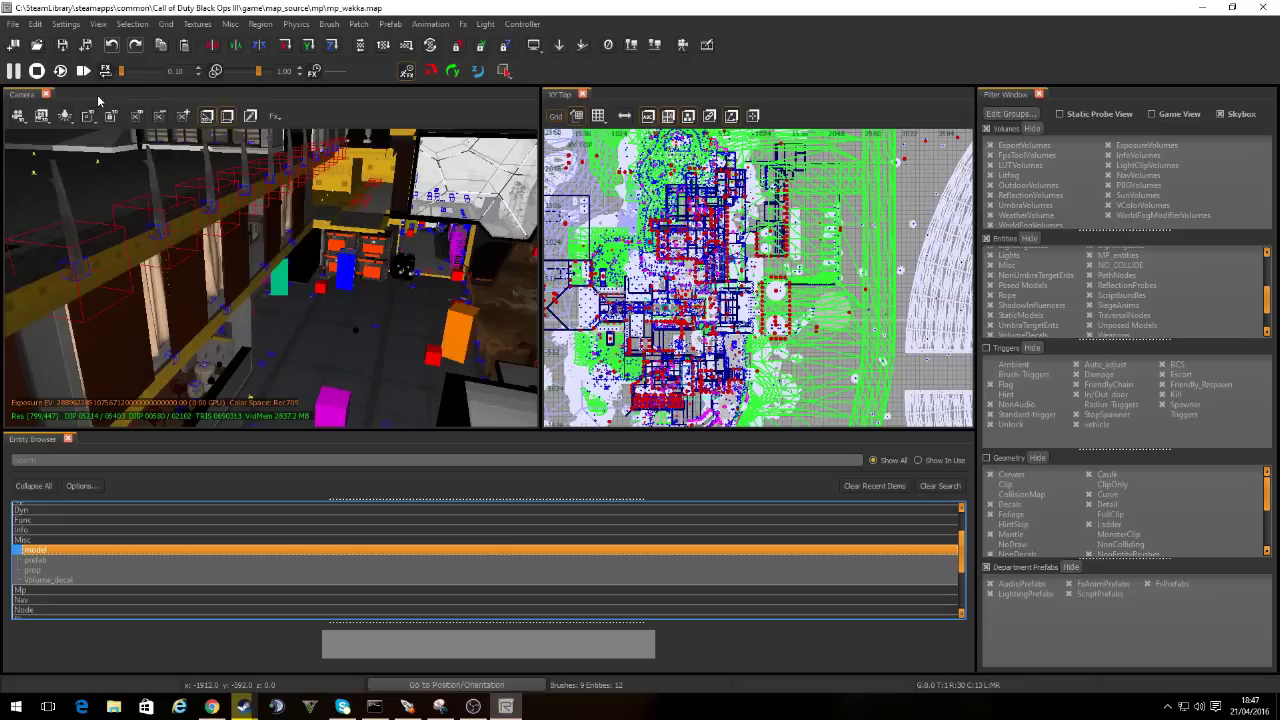
Create a model entity from the Misc category so that the model browser opens
{"action": "right_click", "coordinate": [50, 553]}
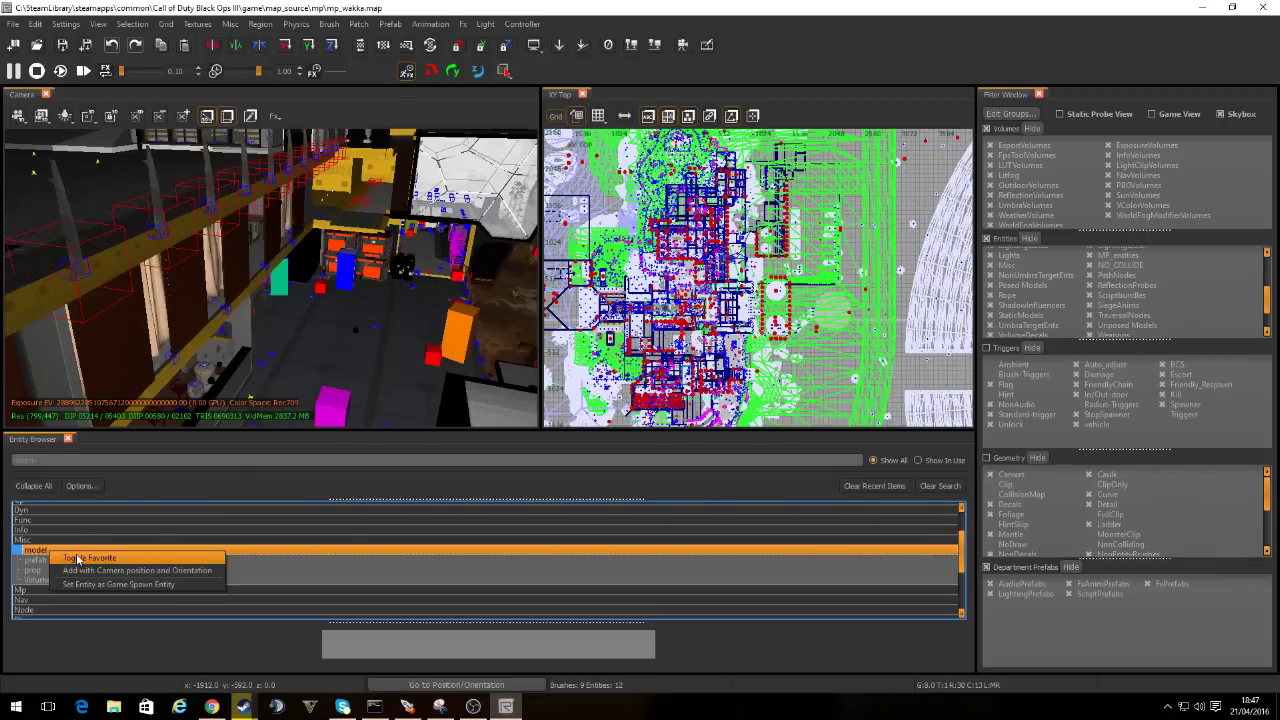
{"action": "left_click", "coordinate": [34, 555]}
{"action": "double_click", "coordinate": [34, 555]}
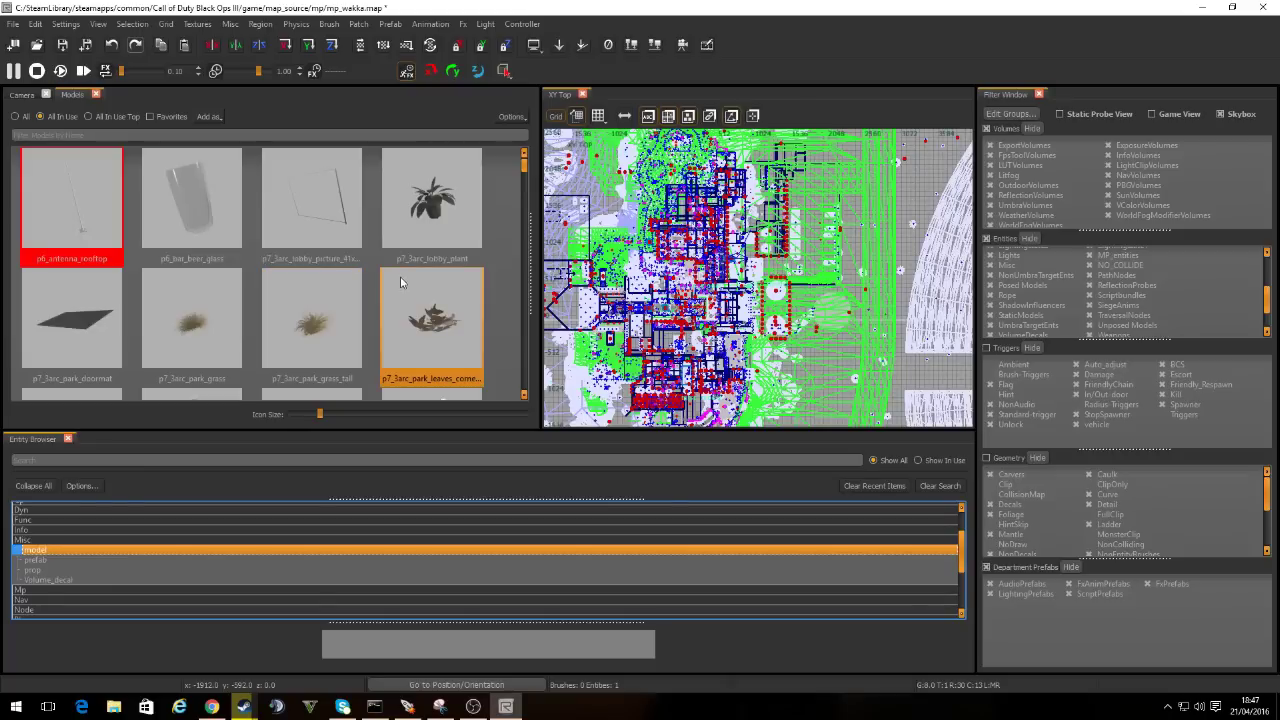
Browse the models in use, choose the p7_cai_sector_lab_pillar model for the new entity, and locate the camera's surroundings in the top view
{"action": "left_click_drag", "start_coordinate": [524, 166], "coordinate": [516, 193]}
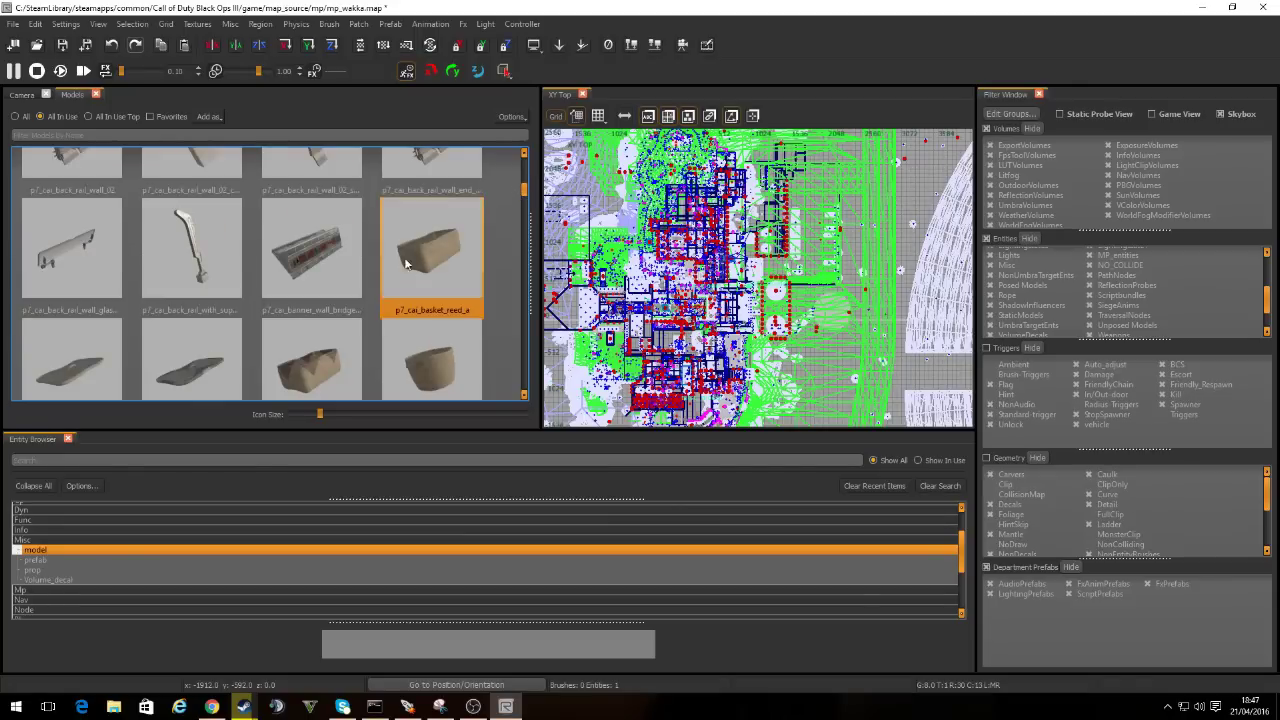
{"action": "scroll", "coordinate": [390, 265], "scroll_direction": "down", "scroll_amount": 3}
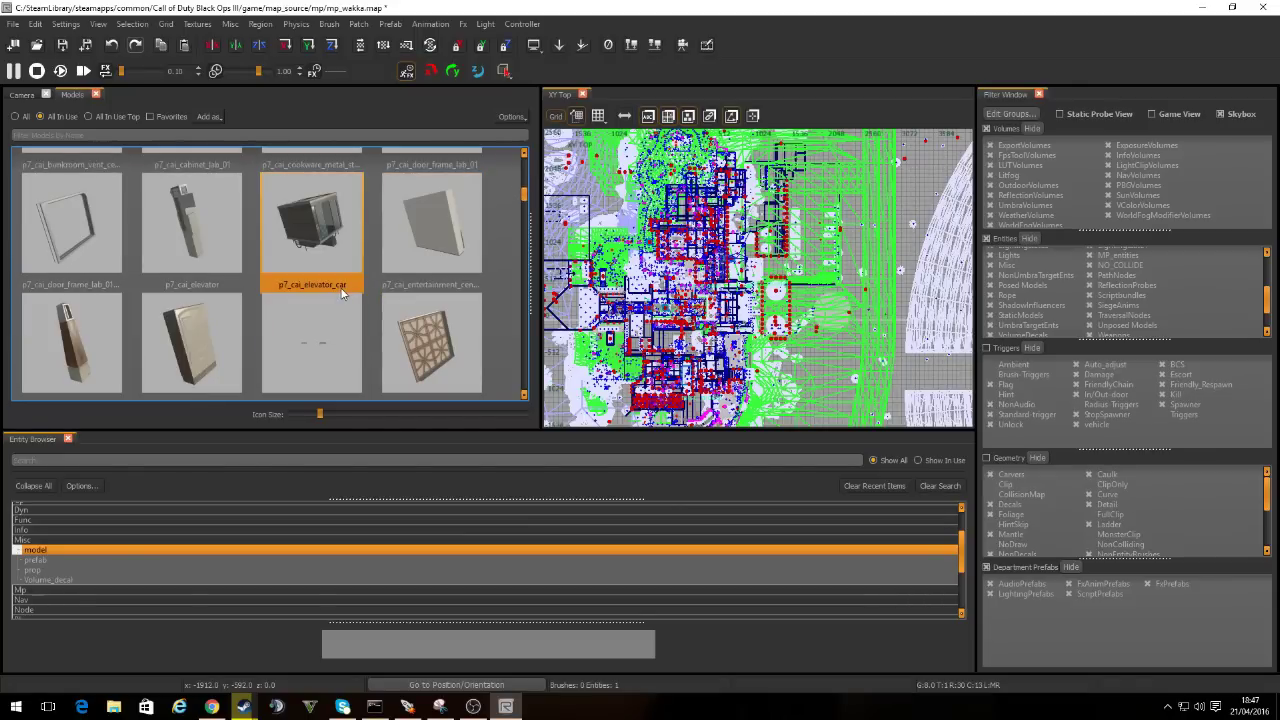
{"action": "scroll", "coordinate": [330, 298], "scroll_direction": "down", "scroll_amount": 3}
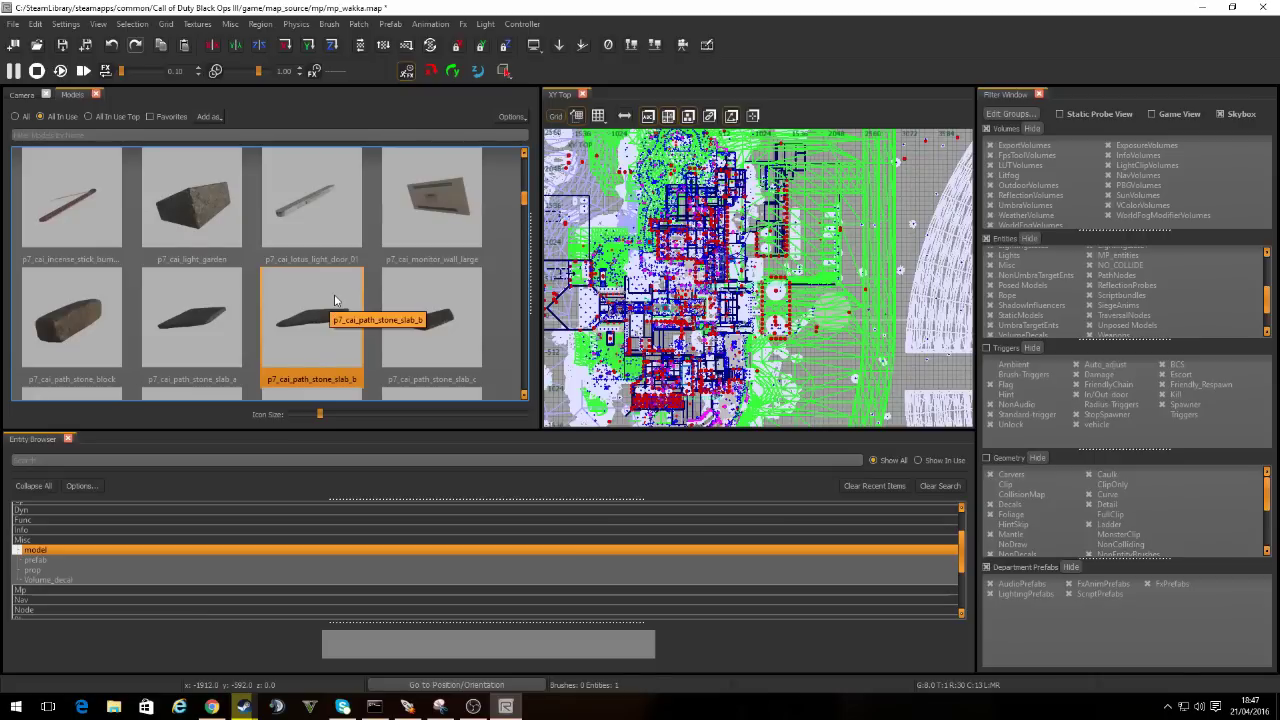
{"action": "scroll", "coordinate": [336, 305], "scroll_direction": "down", "scroll_amount": 5}
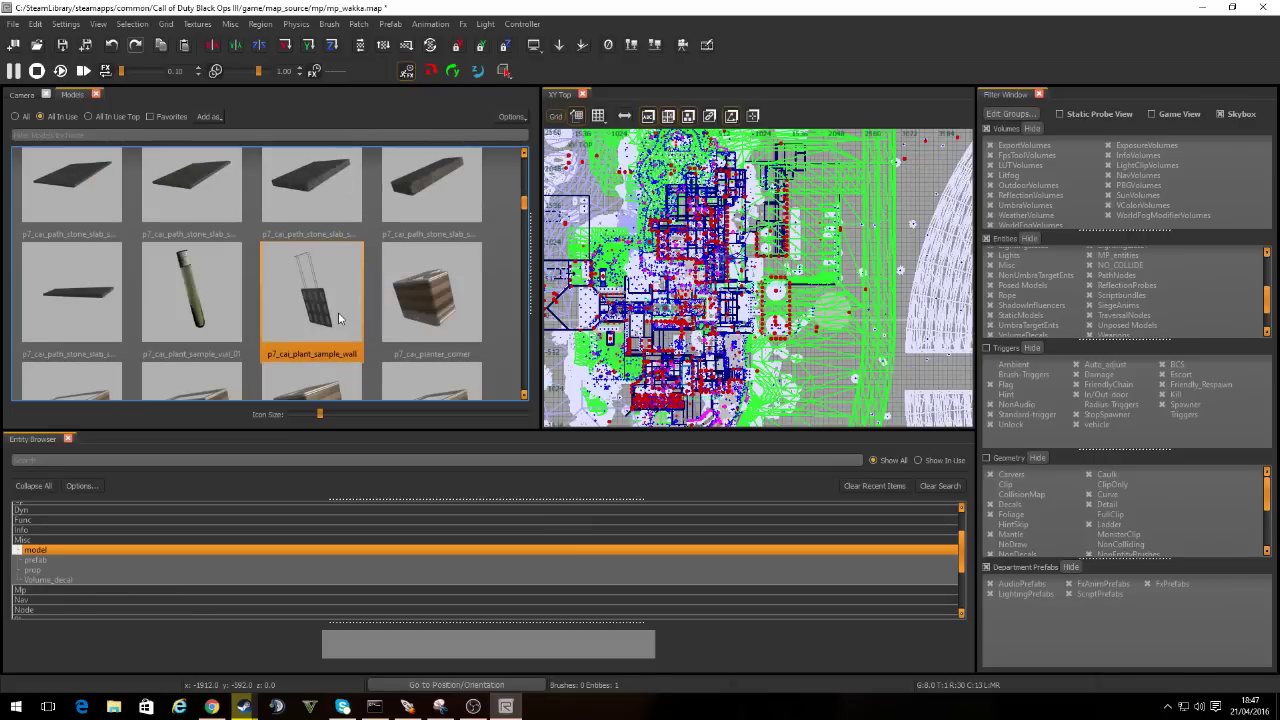
{"action": "scroll", "coordinate": [334, 318], "scroll_direction": "up", "scroll_amount": 3}
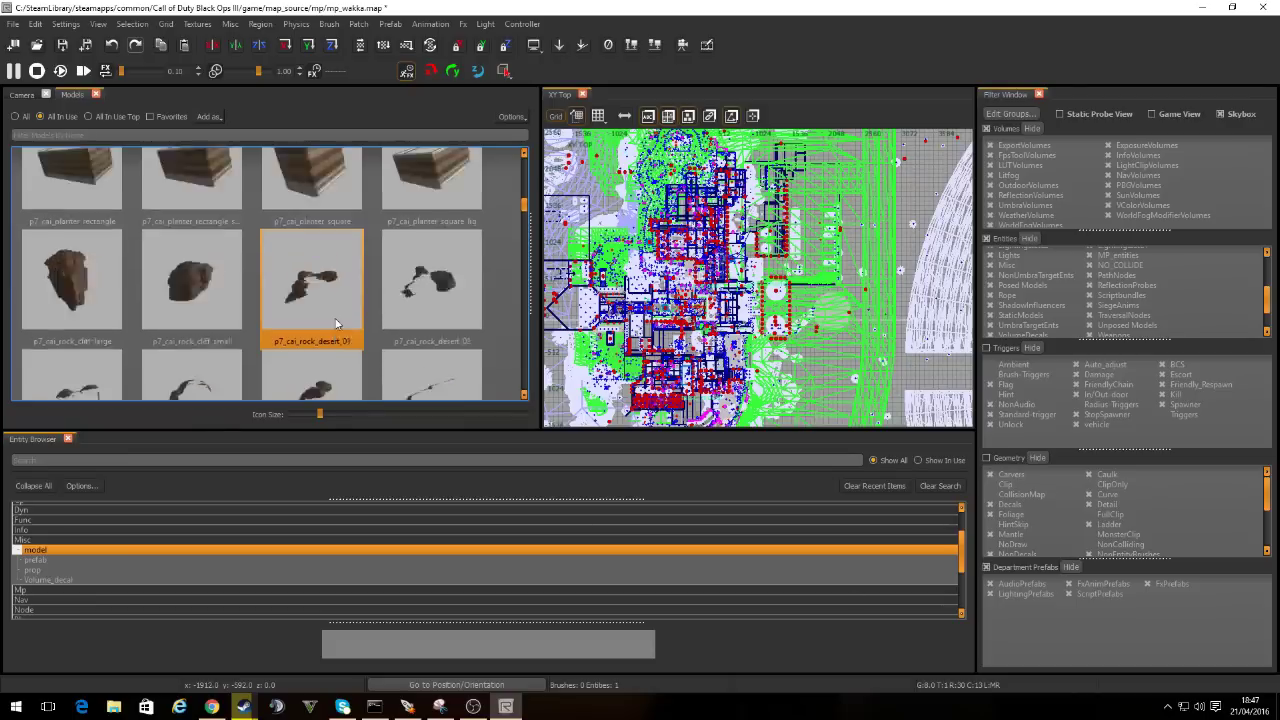
{"action": "scroll", "coordinate": [336, 322], "scroll_direction": "down", "scroll_amount": 4}
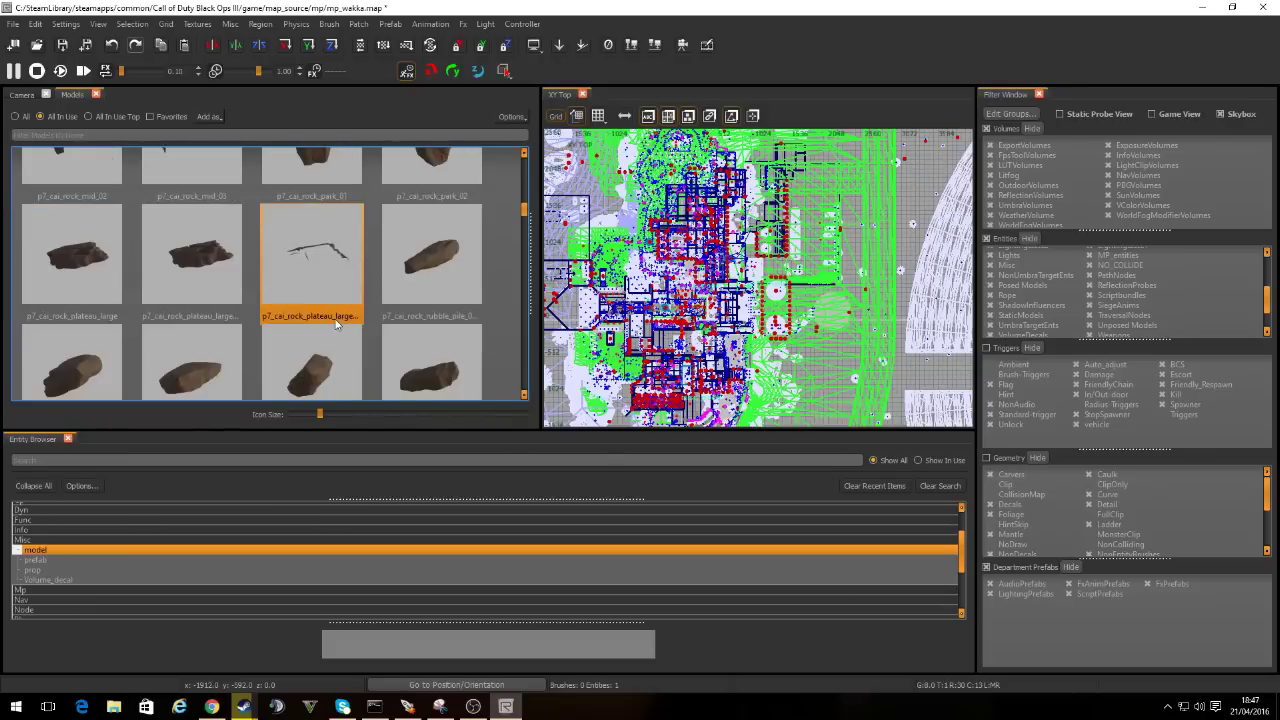
{"action": "scroll", "coordinate": [334, 332], "scroll_direction": "down", "scroll_amount": 3}
{"action": "scroll", "coordinate": [332, 332], "scroll_direction": "up", "scroll_amount": 2}
{"action": "scroll", "coordinate": [296, 322], "scroll_direction": "down", "scroll_amount": 2}
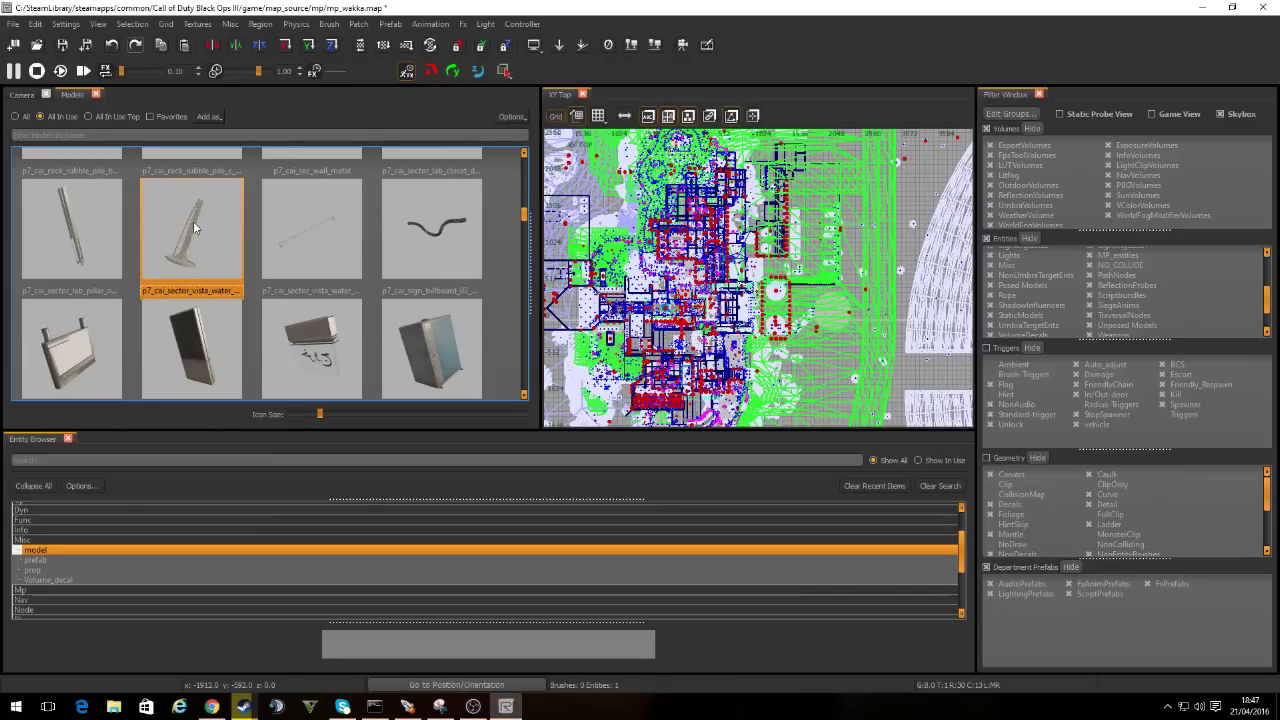
{"action": "left_click", "coordinate": [87, 223]}
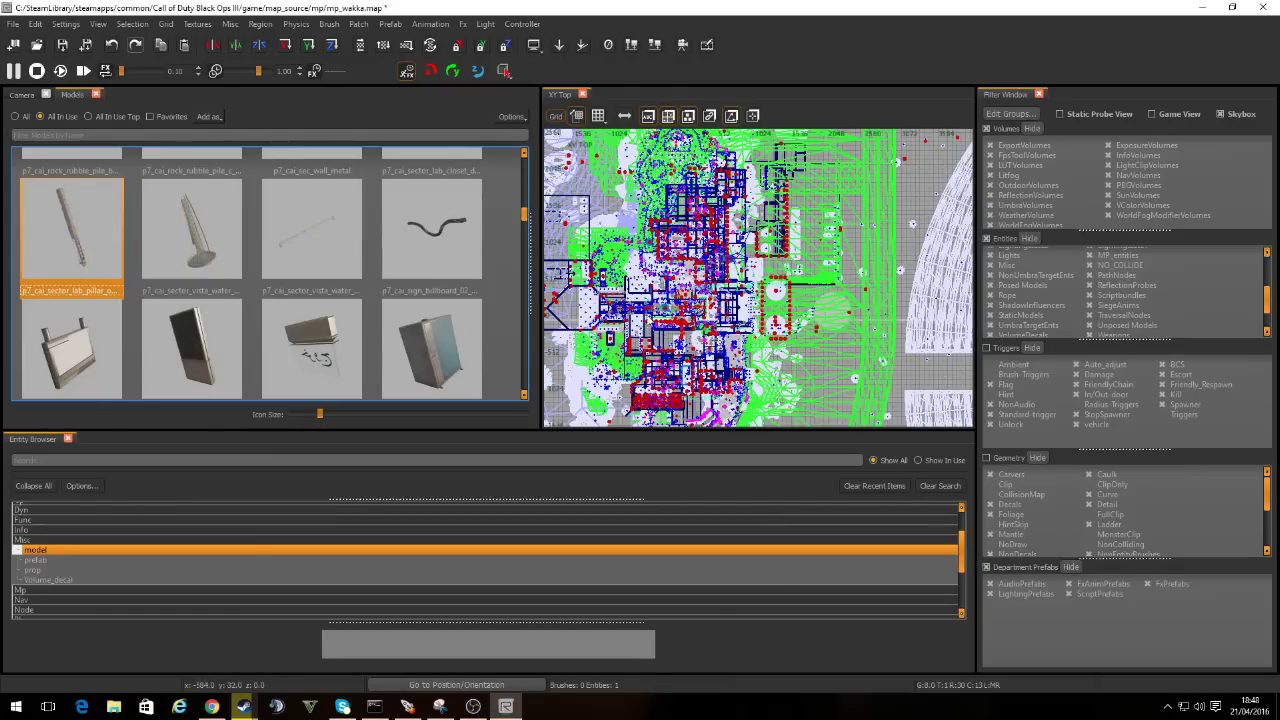
{"action": "scroll", "coordinate": [693, 298], "scroll_direction": "up", "scroll_amount": 5}
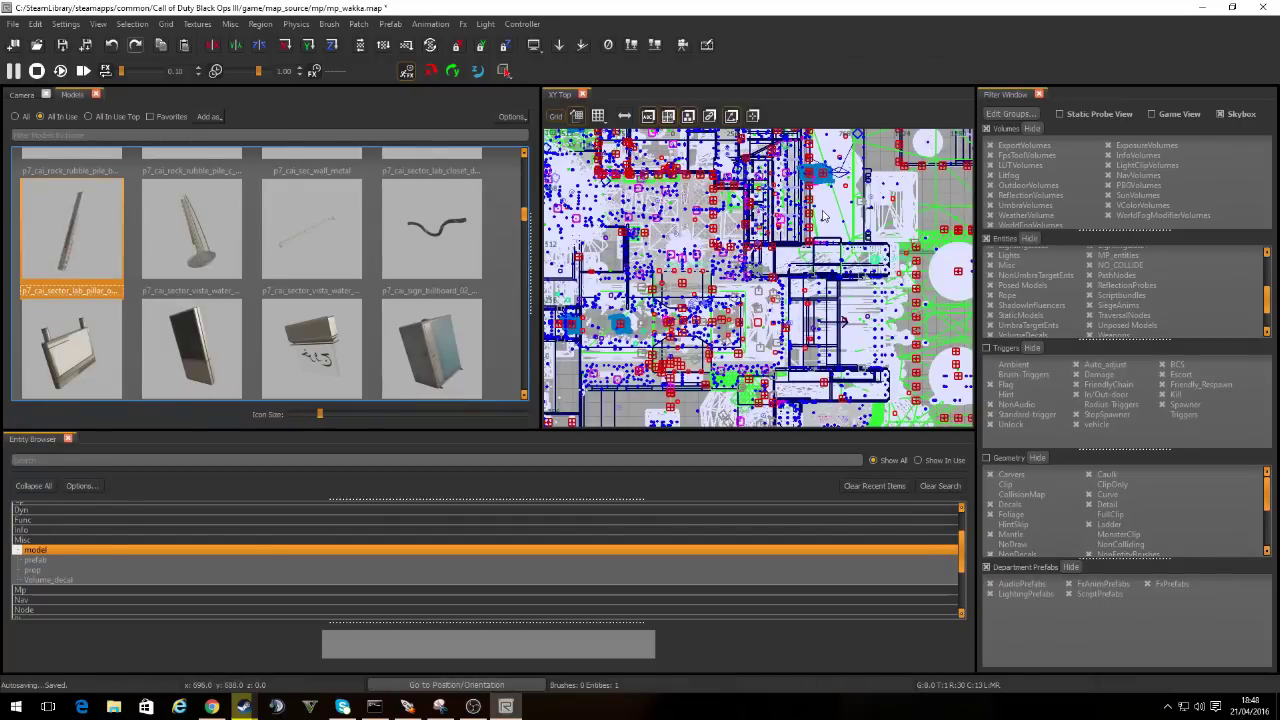
{"action": "scroll", "coordinate": [823, 215], "scroll_direction": "up", "scroll_amount": 2}
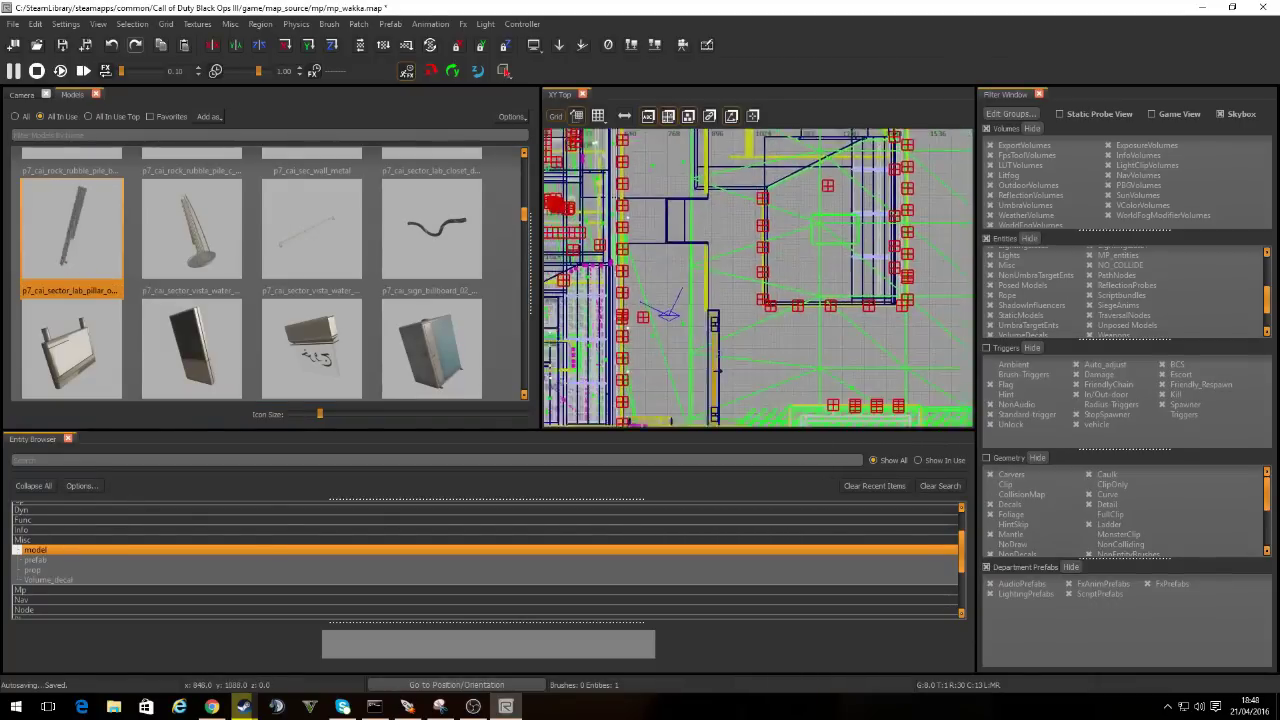